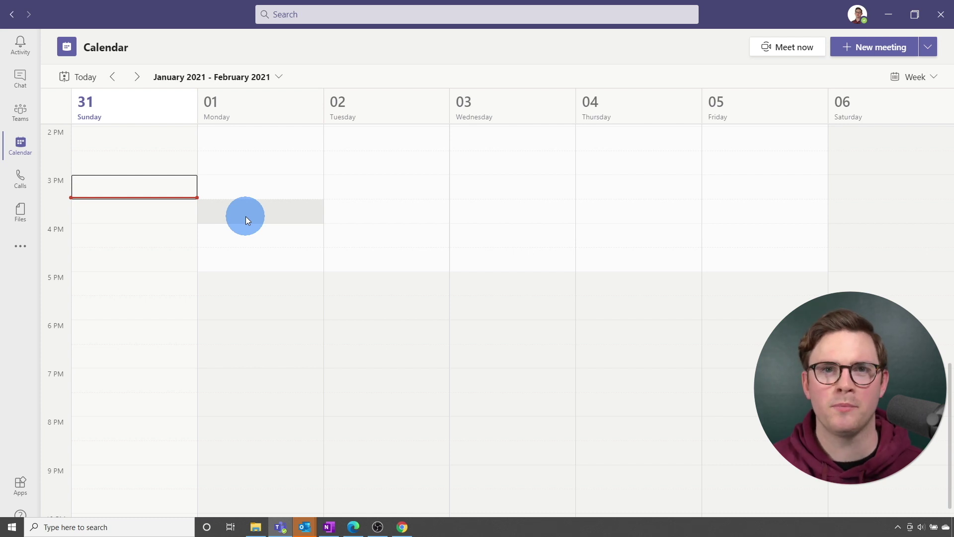
Step: Create 'Microsoft Teams Training Session' on Monday at 3 PM, invite two colleagues as required attendees, and send it
left_click(236, 190)
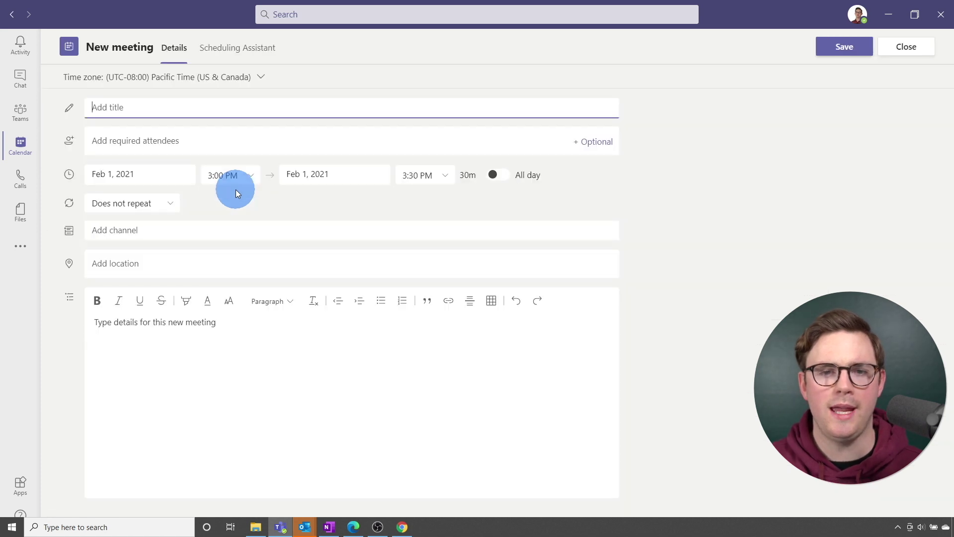
type("Microsoft Teams Training Session")
left_click(210, 146)
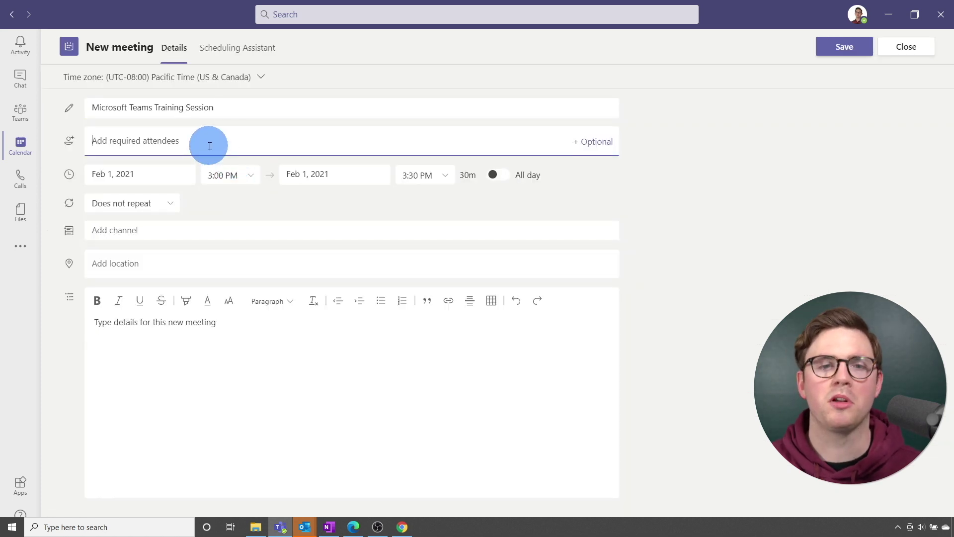
type("megan")
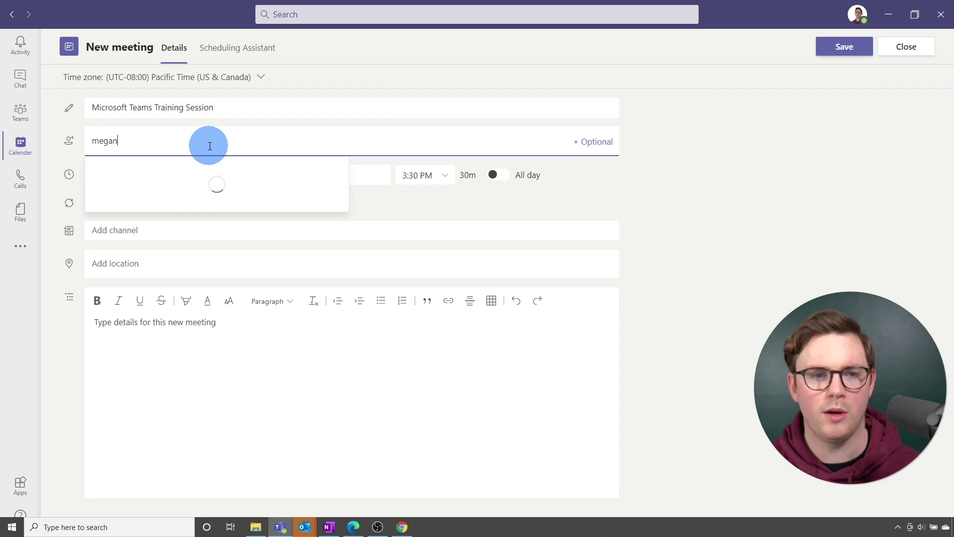
left_click(208, 163)
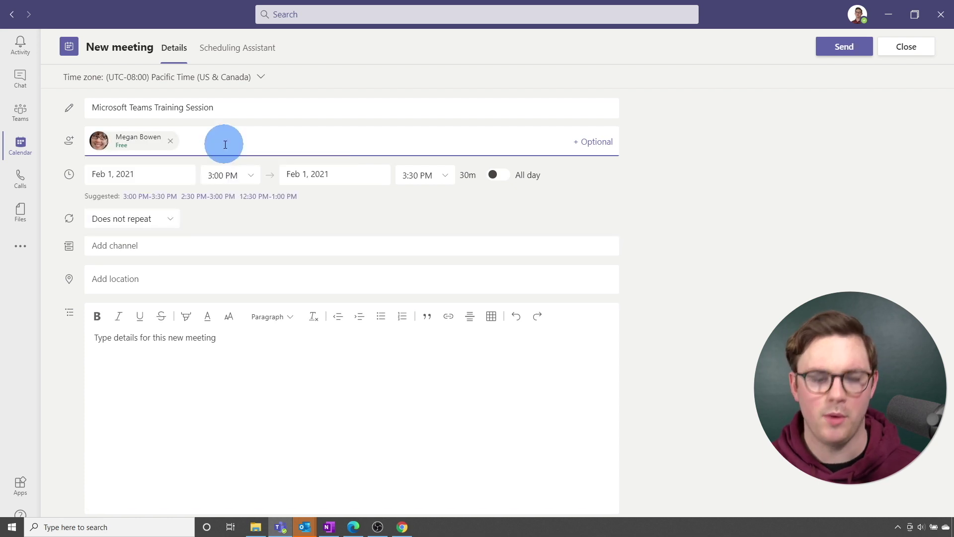
type("alex")
left_click(225, 168)
left_click(830, 50)
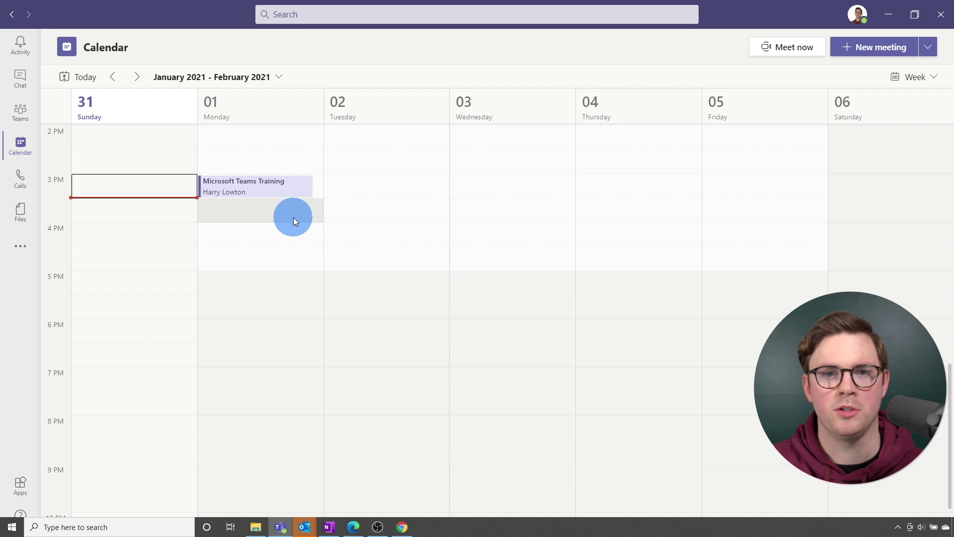
Step: Open the training meeting from the calendar for editing and go to its Meeting options page
left_click(270, 192)
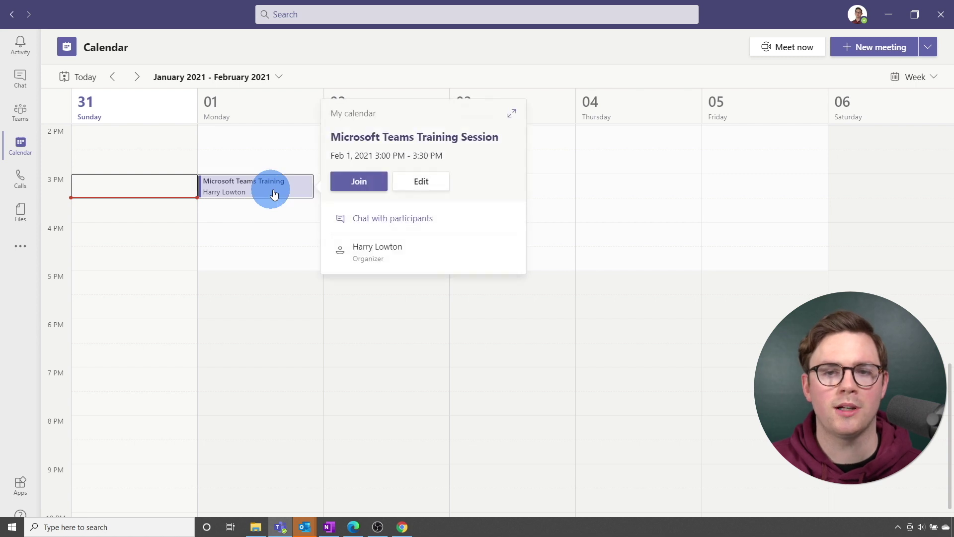
left_click(421, 182)
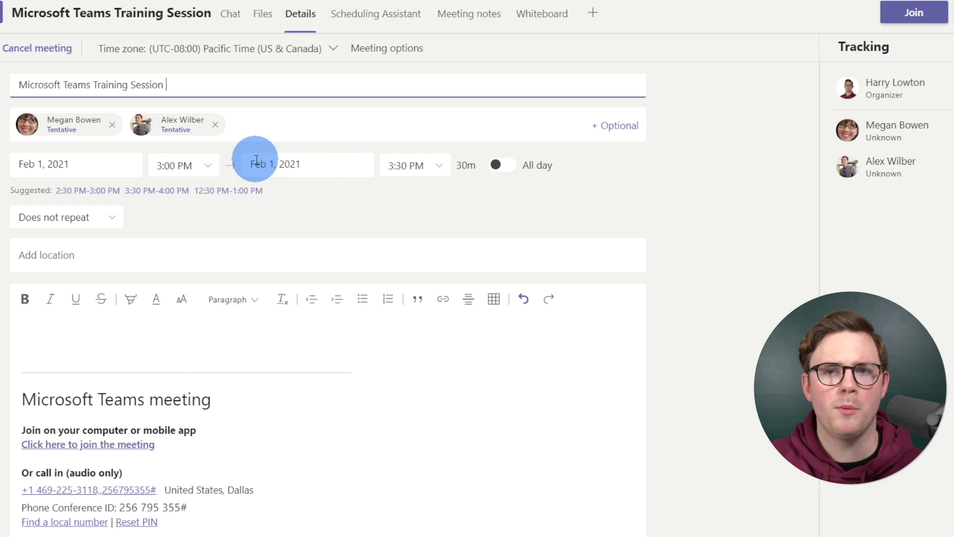
left_click(382, 54)
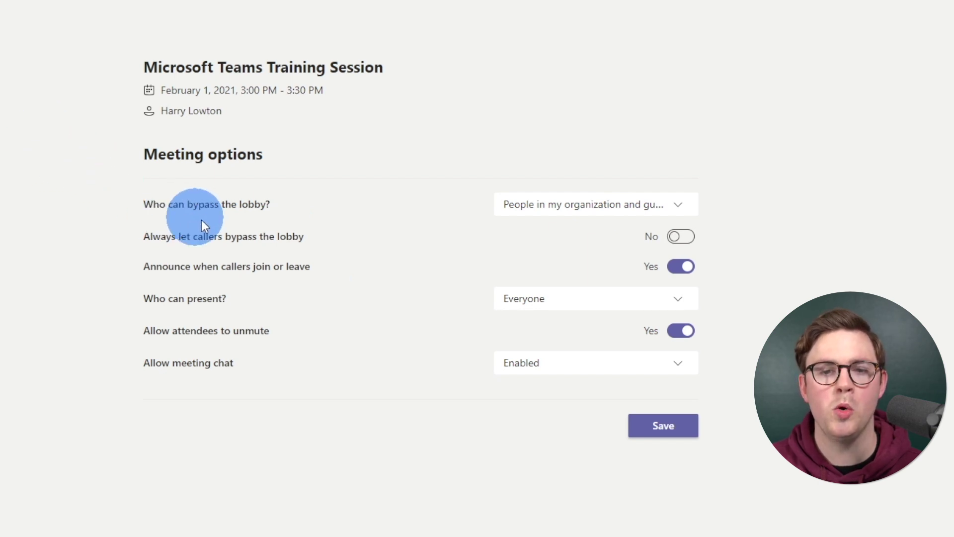
Step: Check the lobby bypass choices without changing them, then expand the Who can present? list
left_click(519, 213)
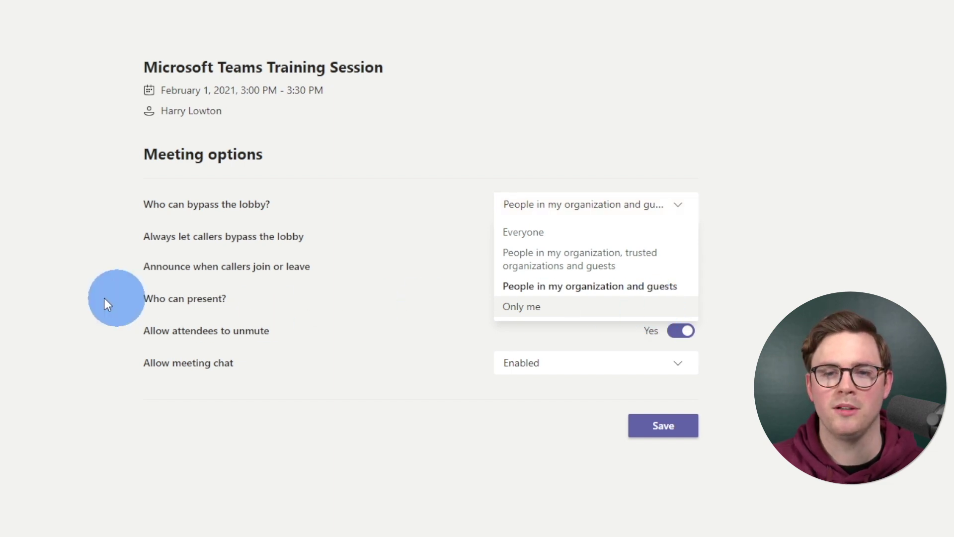
left_click(139, 298)
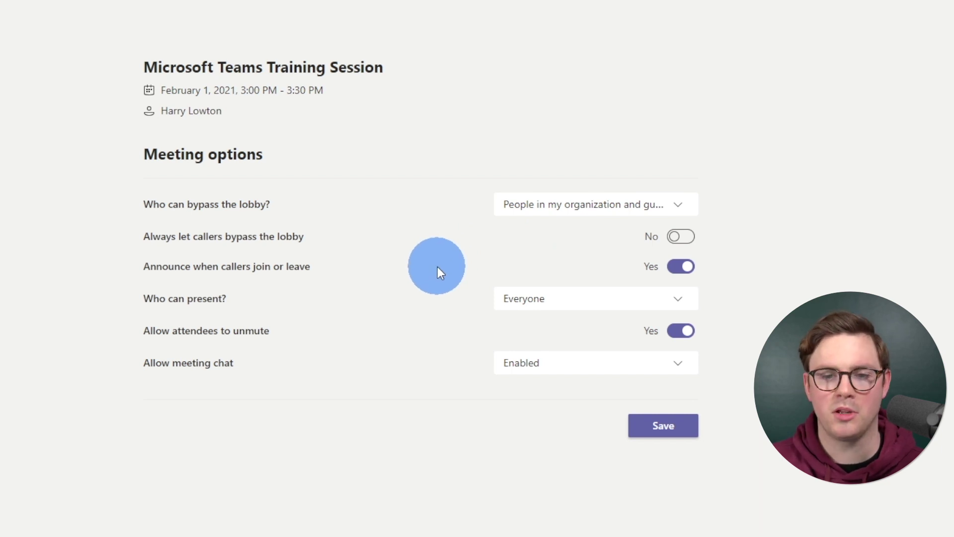
left_click(533, 299)
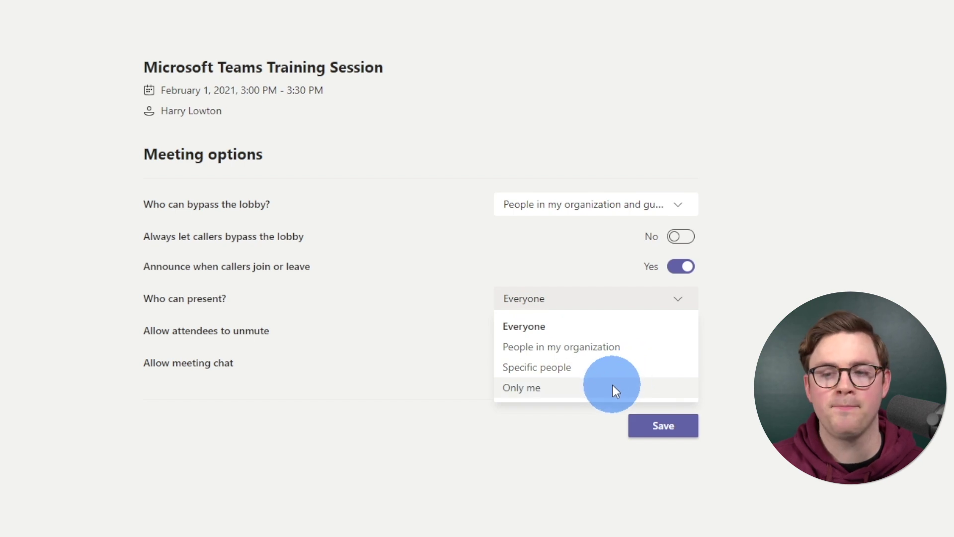
Step: Set Who can present? to Specific people and choose the Marketing Manager as presenter
left_click(619, 369)
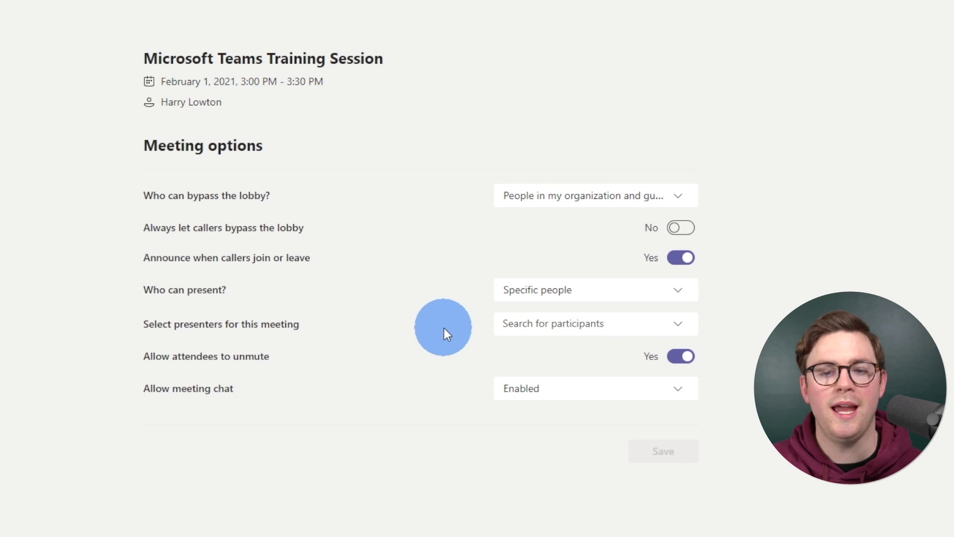
left_click(550, 323)
left_click(686, 324)
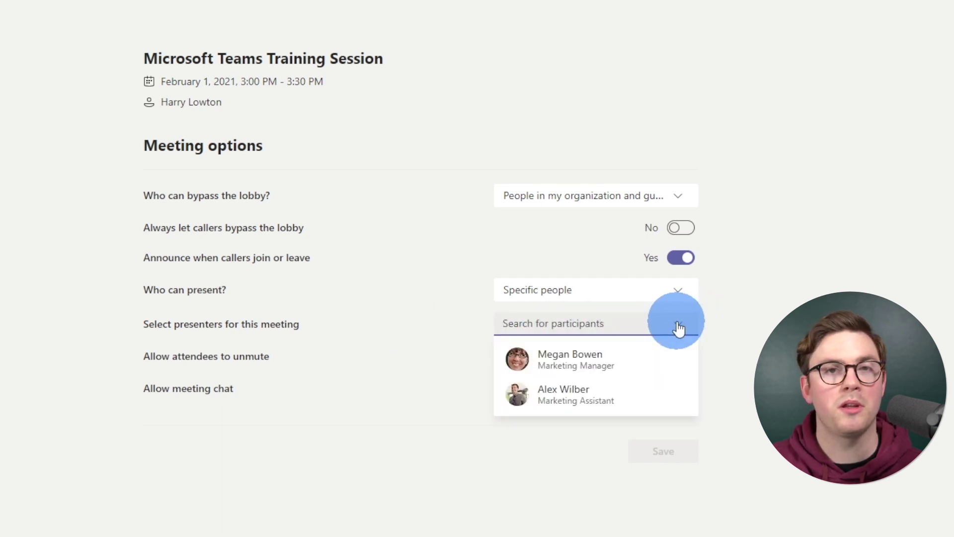
left_click(579, 358)
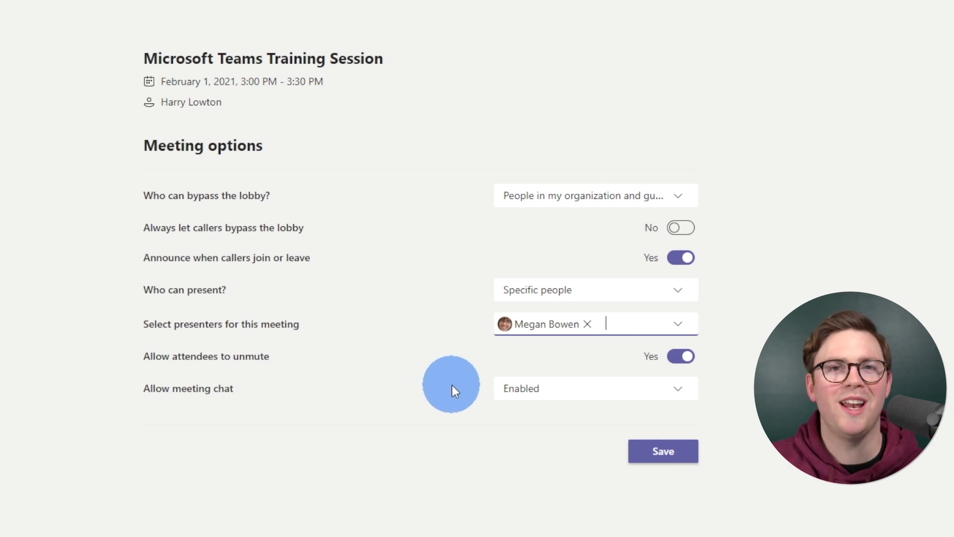
Step: Leave meeting chat Enabled, save the meeting options, and select the training session in the calendar
left_click(539, 388)
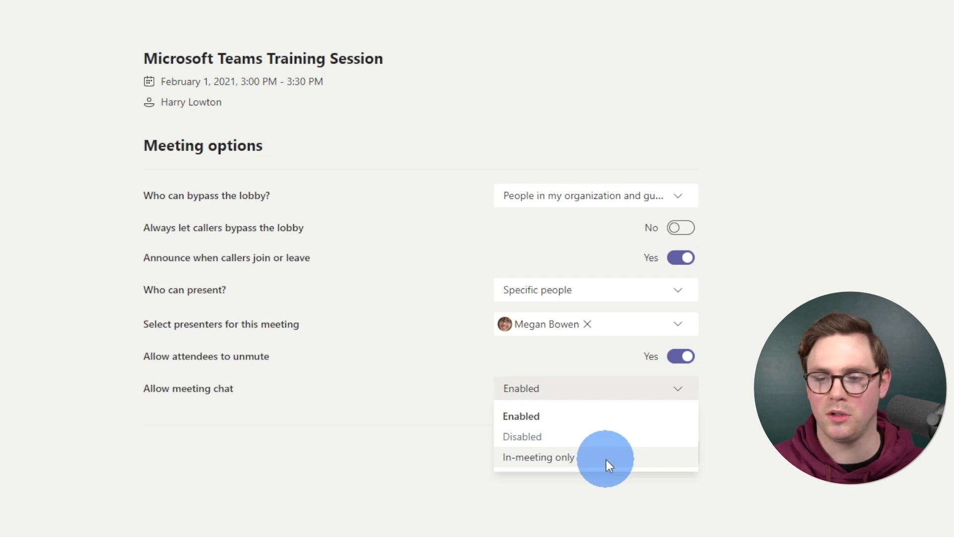
left_click(335, 500)
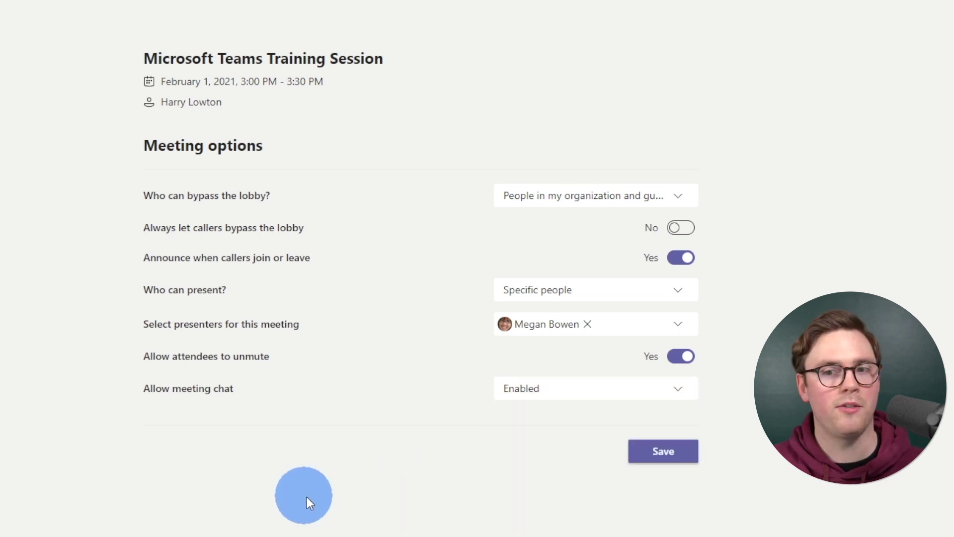
left_click(668, 459)
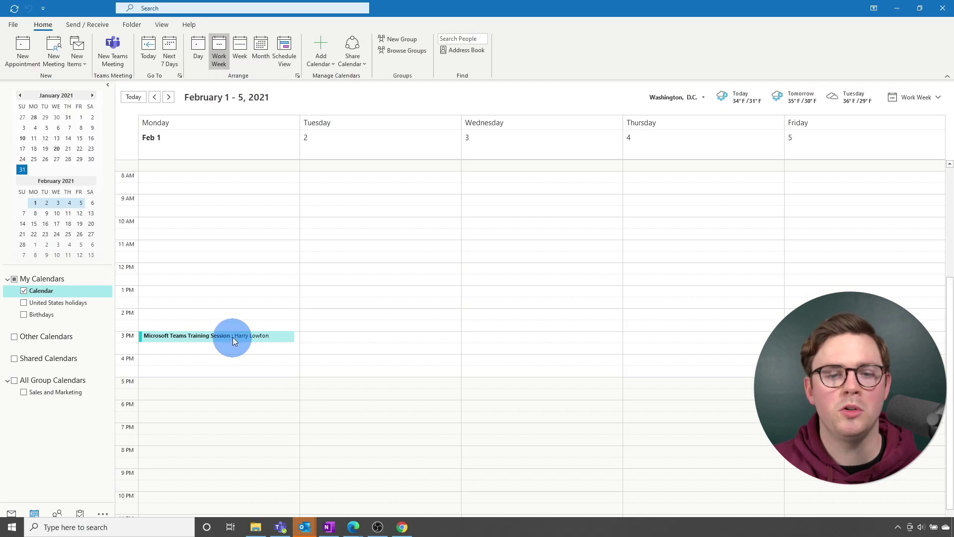
left_click(232, 337)
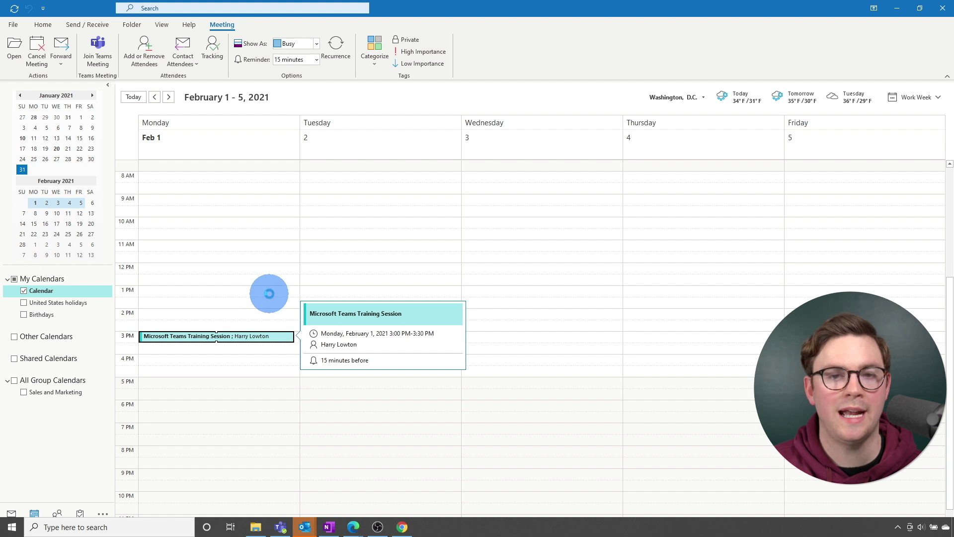
Step: Scroll the meeting invitation and follow its Meeting options link
scroll(214, 312, "down", 1)
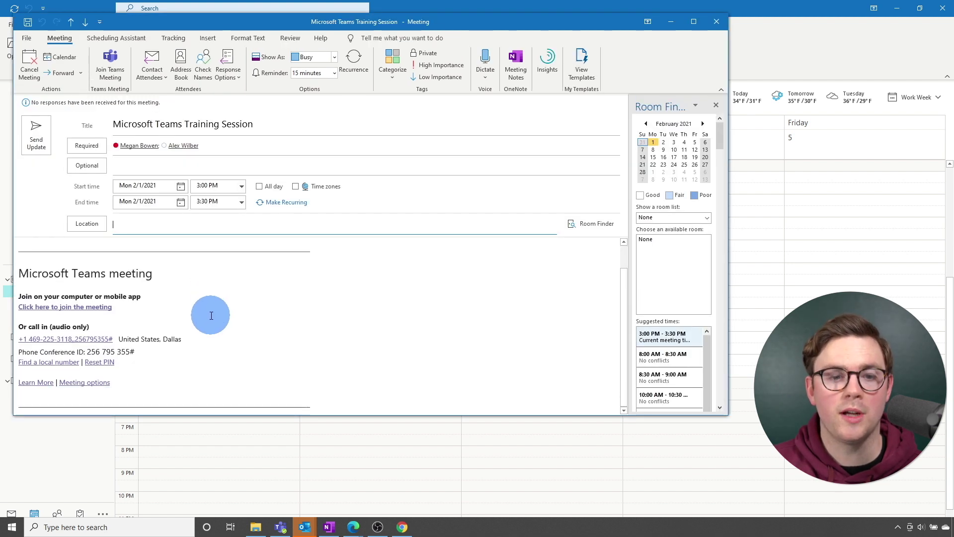
left_click(99, 383)
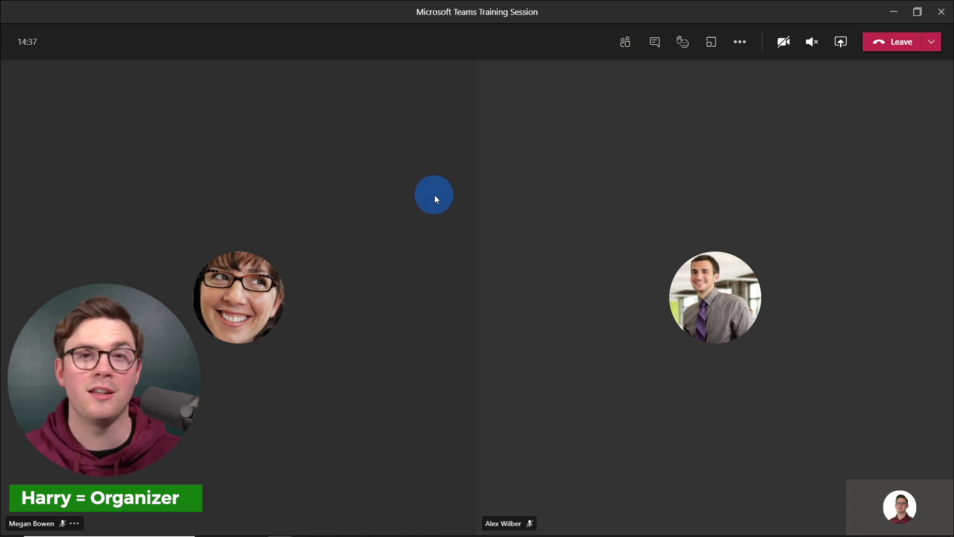
left_click(741, 45)
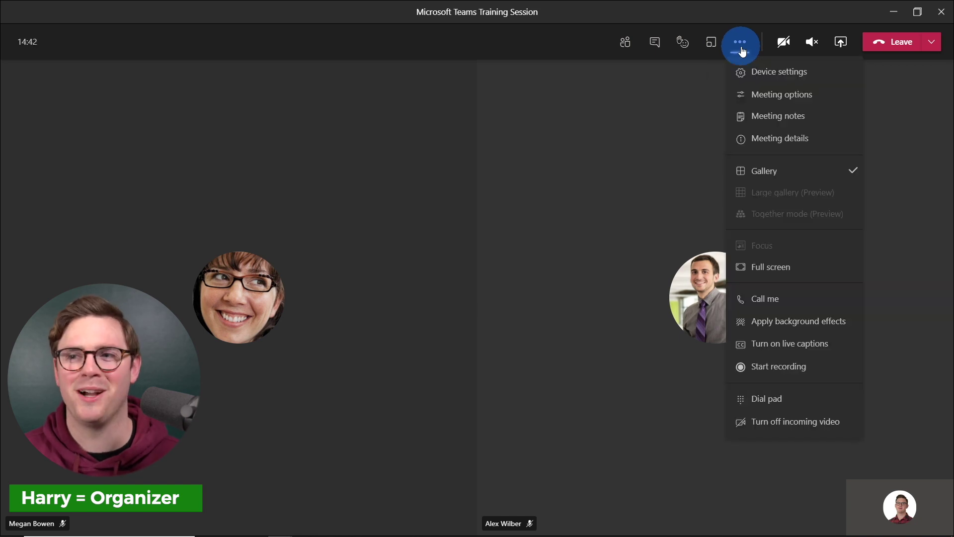
left_click(749, 95)
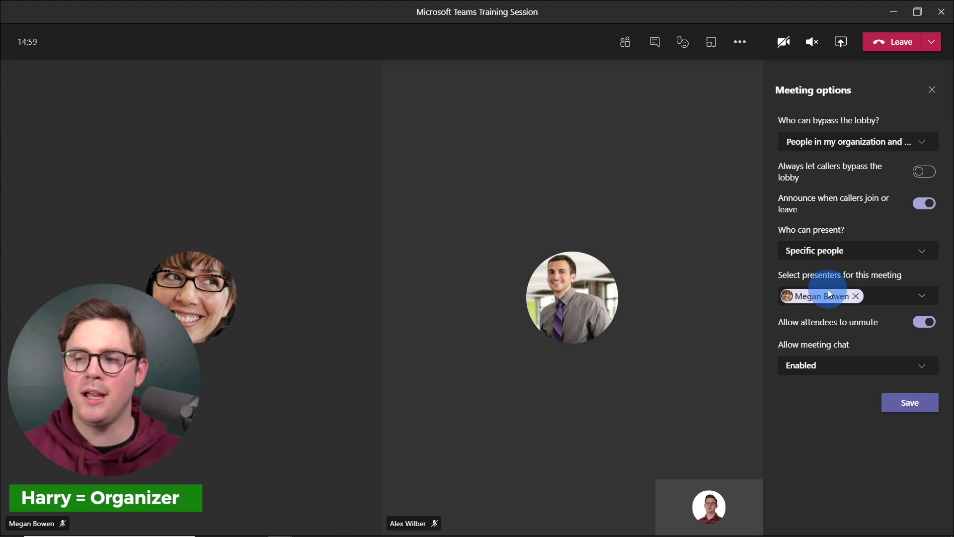
left_click(933, 92)
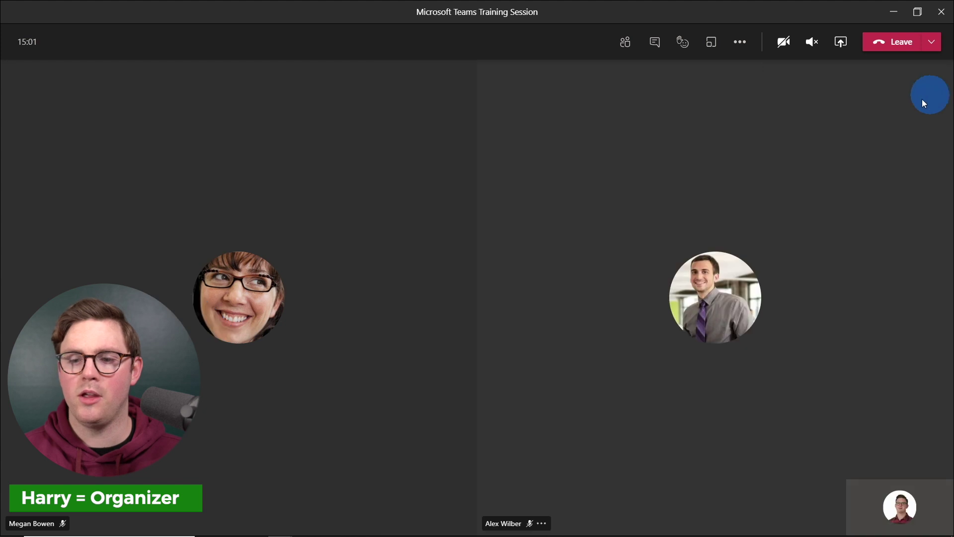
Step: In the participant list, demote the second presenter to an attendee
left_click(623, 54)
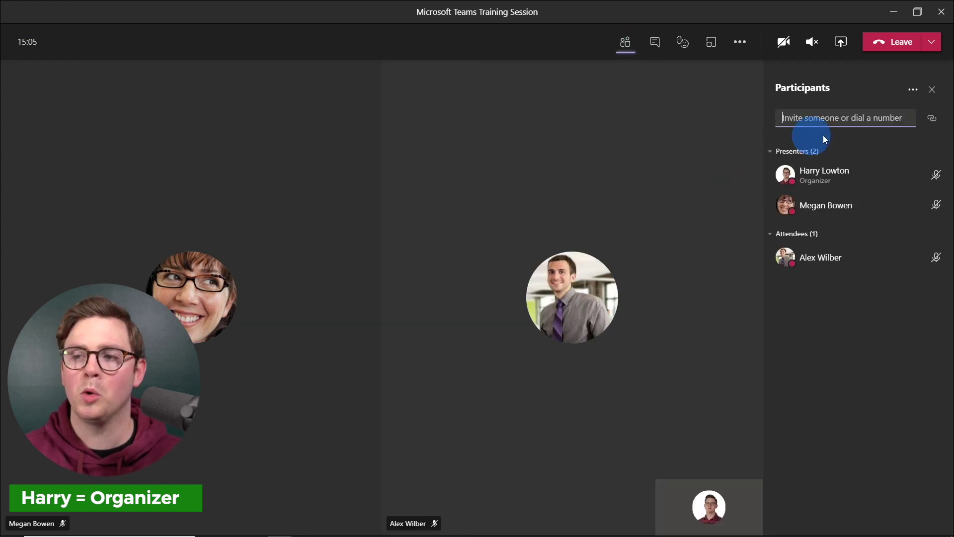
mouse_move(817, 181)
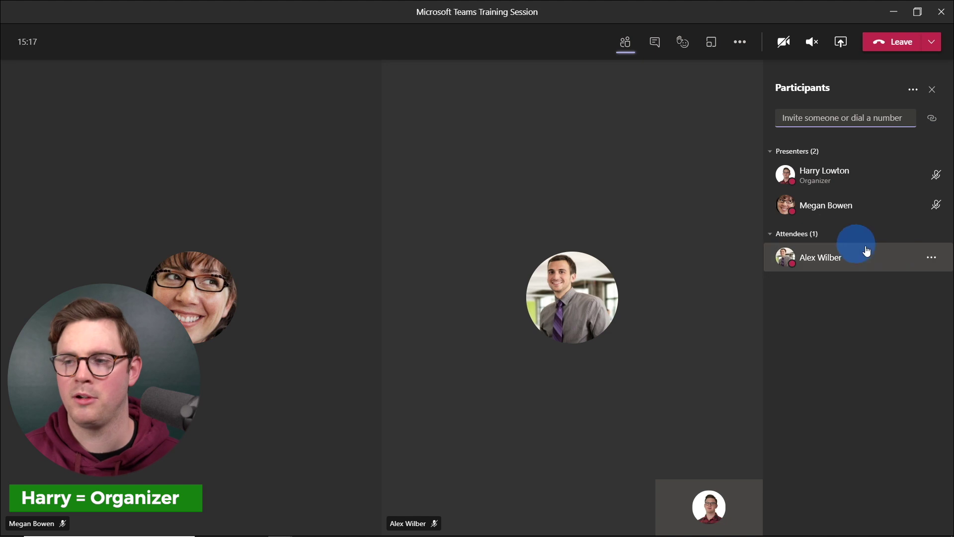
left_click(930, 258)
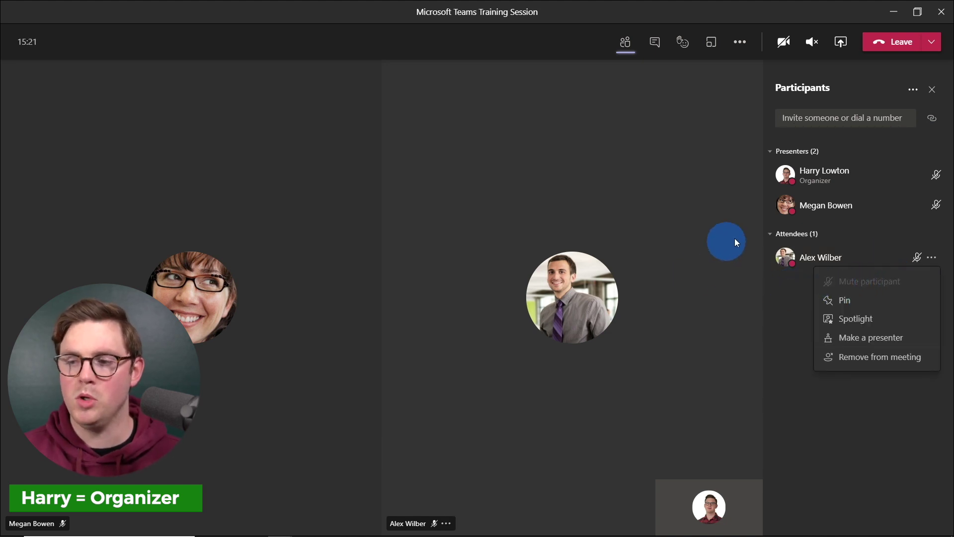
mouse_move(874, 204)
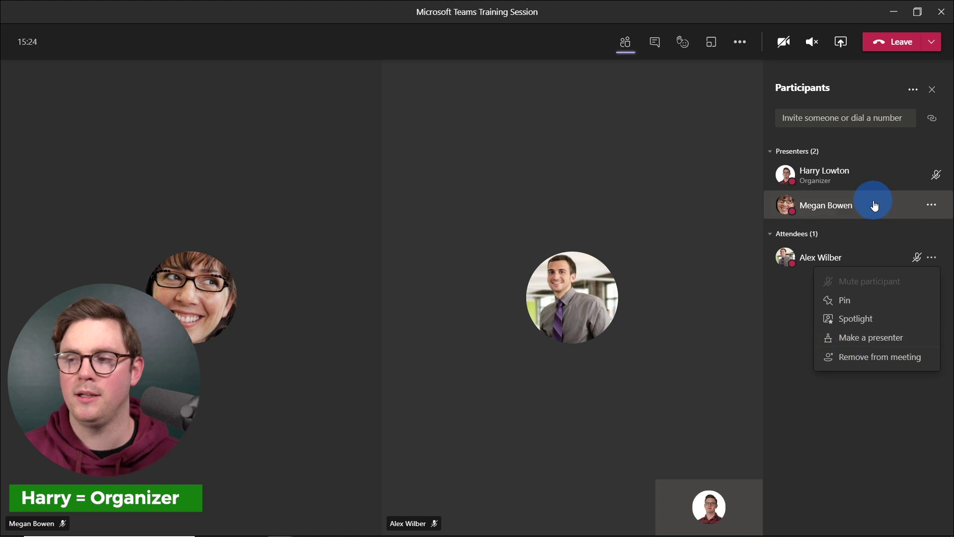
left_click(934, 205)
left_click(881, 294)
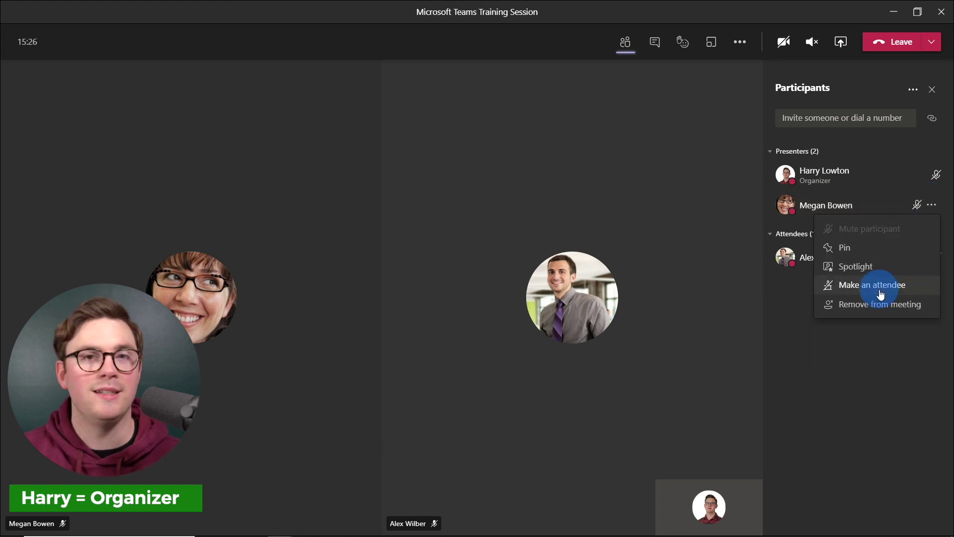
Step: Close the participant list and switch to the attendee's meeting view in Edge
left_click(932, 89)
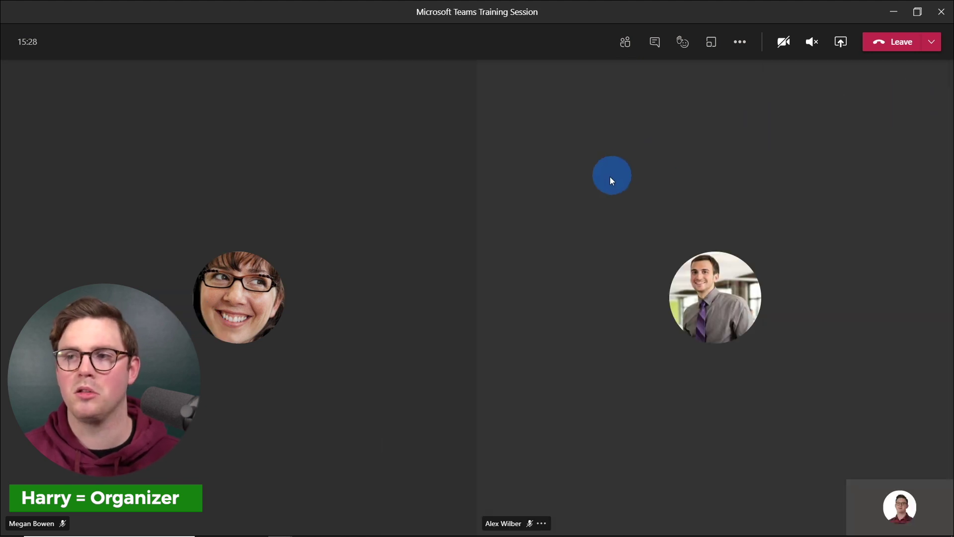
left_click(329, 526)
left_click(380, 488)
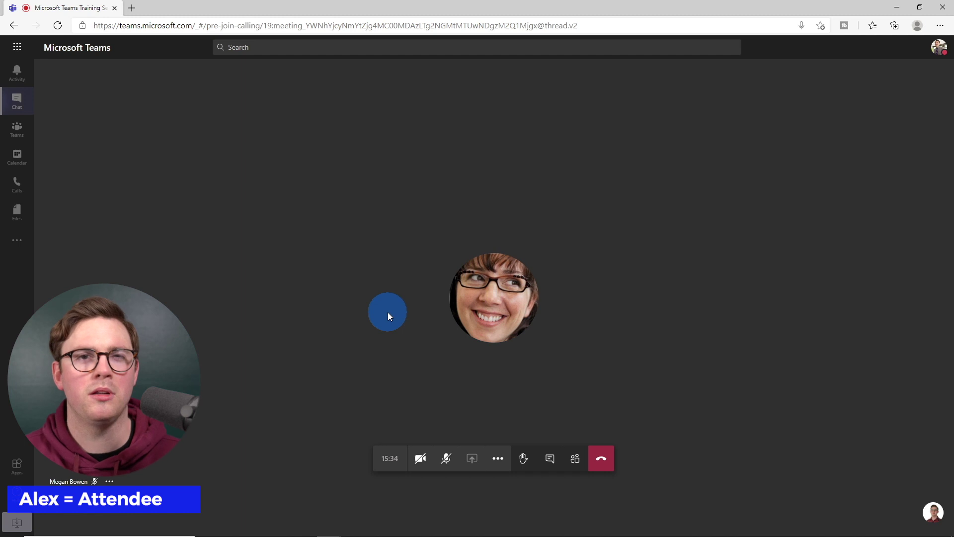
Step: Confirm Share is disabled for the attendee but available in the presenter's Chrome view
left_click(474, 456)
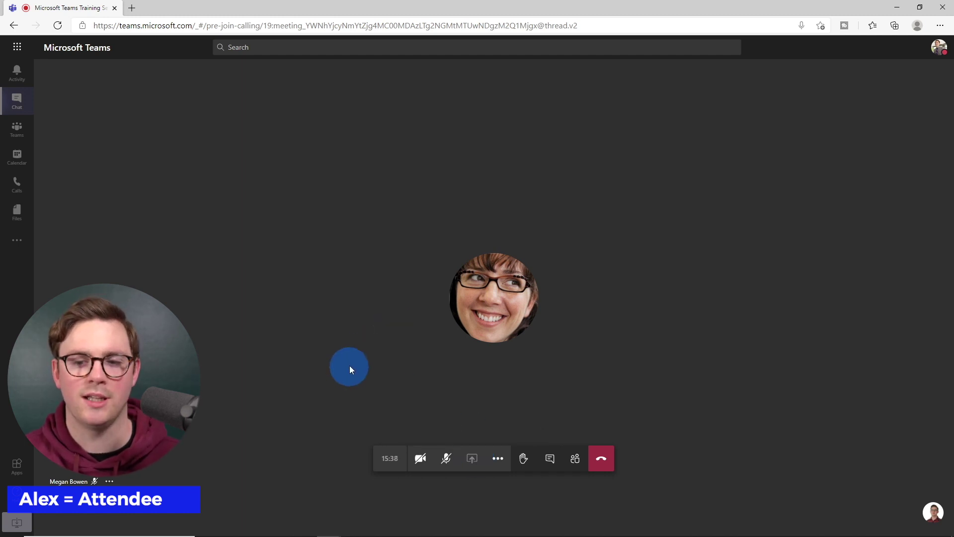
left_click(380, 528)
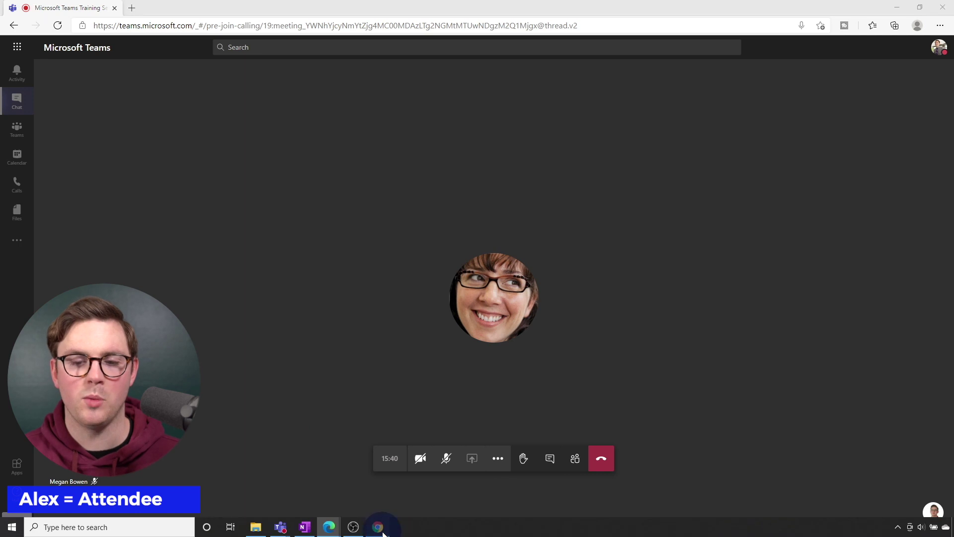
left_click(471, 459)
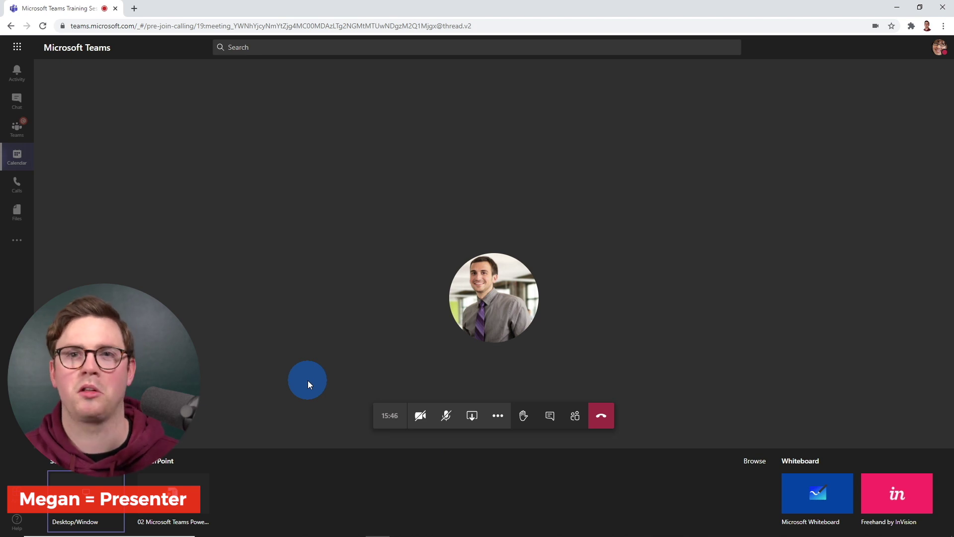
left_click(471, 420)
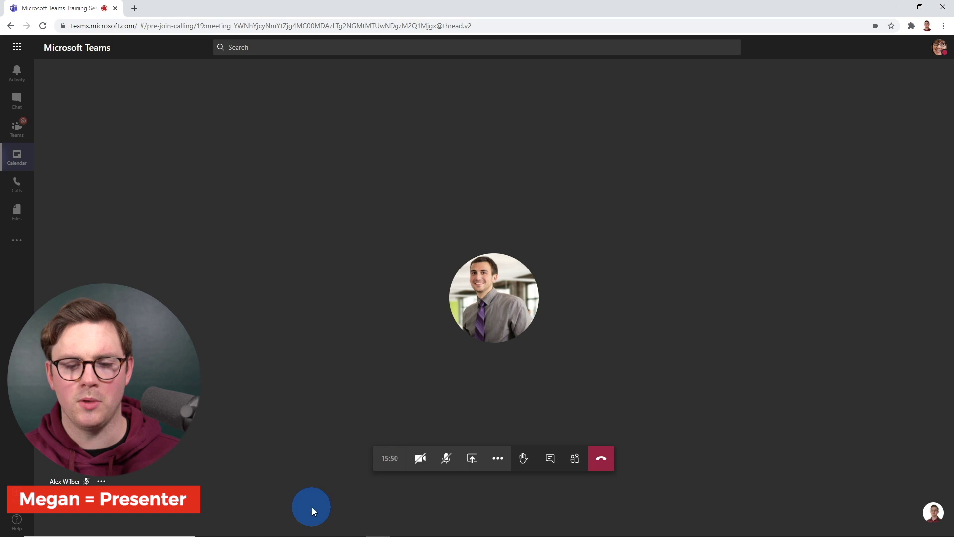
Step: Return to the organizer's Teams desktop meeting window
mouse_move(309, 527)
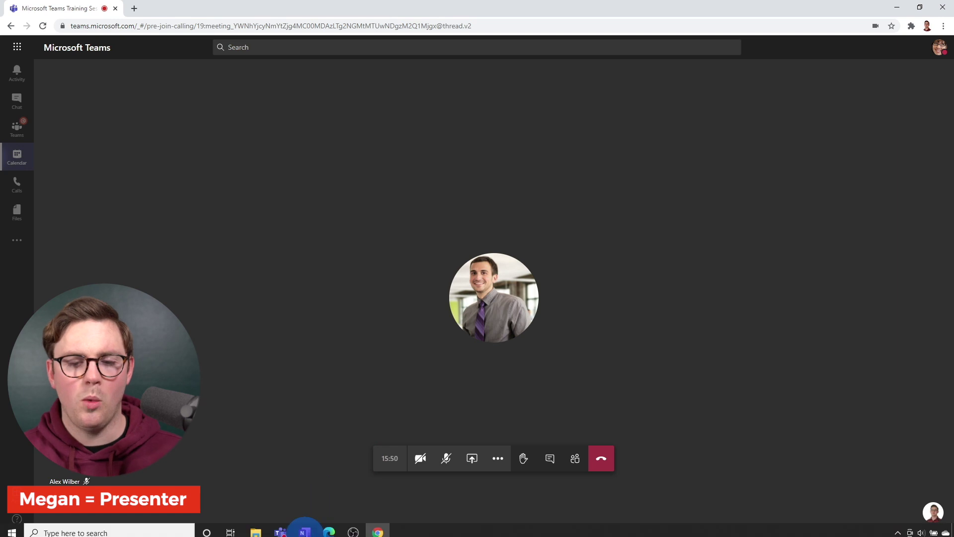
left_click(280, 527)
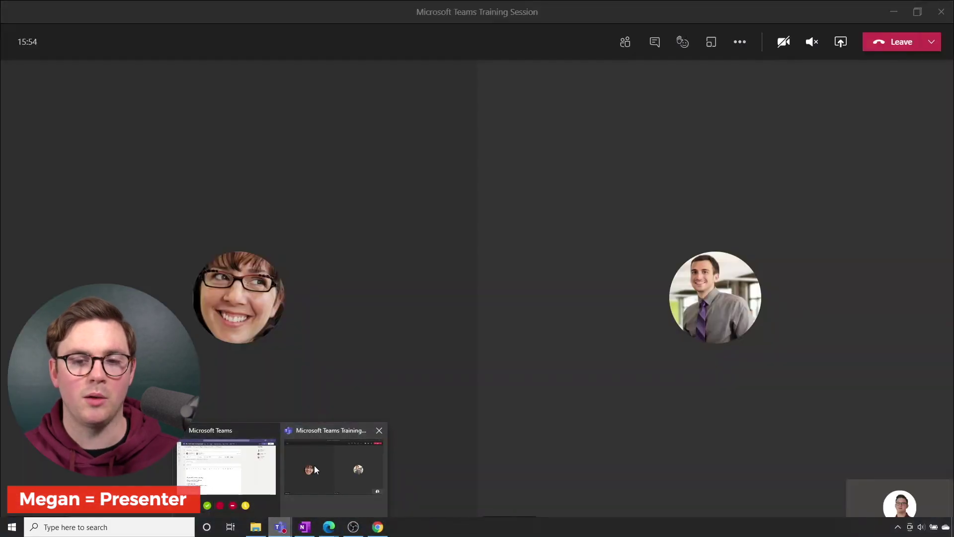
left_click(314, 466)
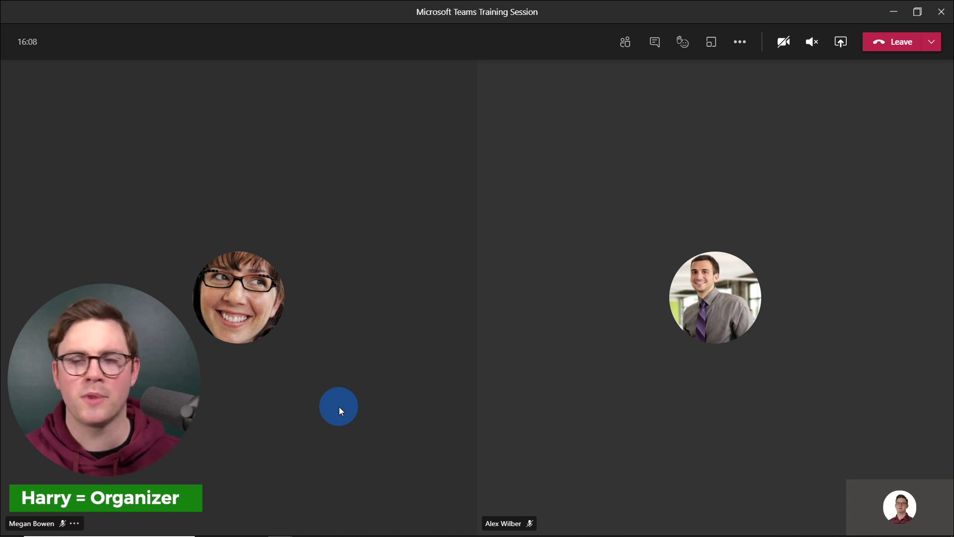
Step: Open the More actions menu in the meeting toolbar
left_click(739, 44)
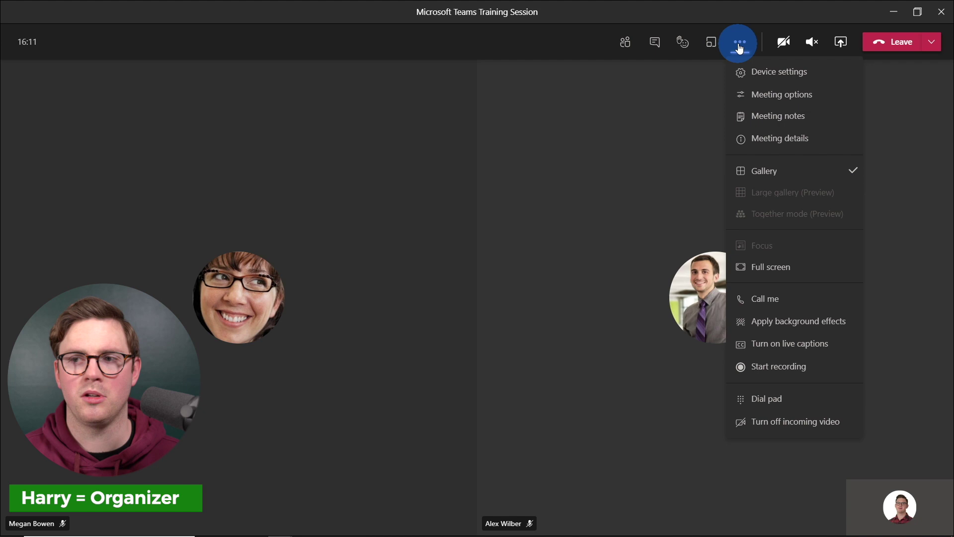
Step: Turn off Allow attendees to unmute, save the options, and switch to the attendee's Edge view
left_click(784, 101)
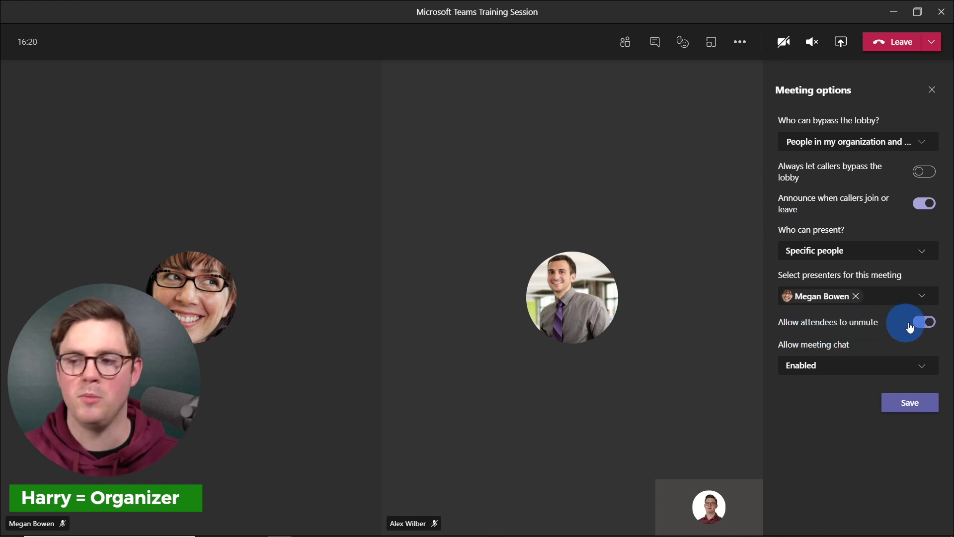
left_click(925, 322)
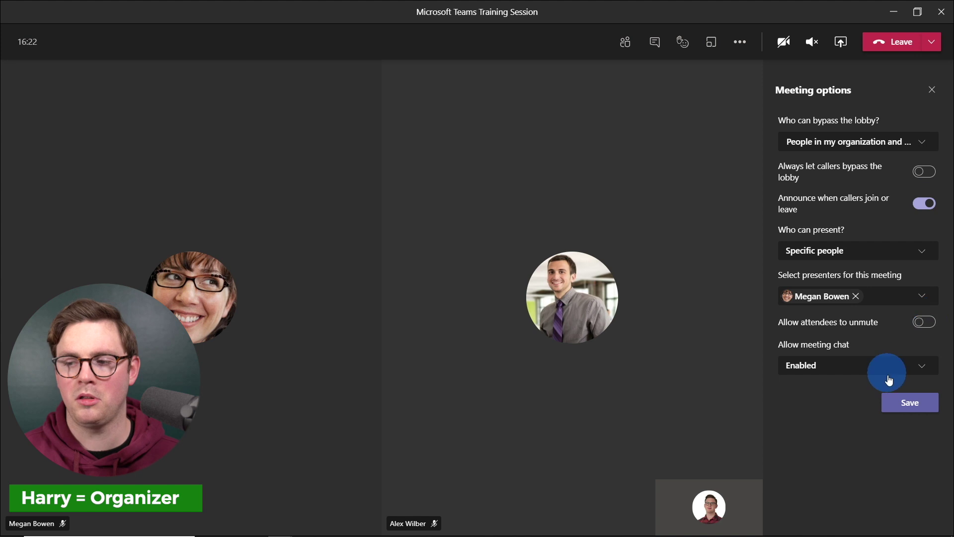
left_click(908, 402)
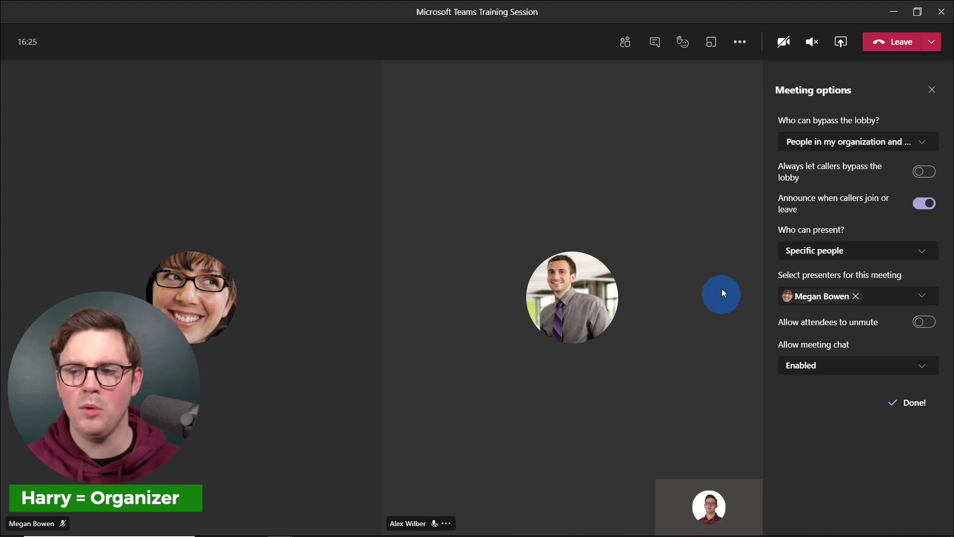
left_click(931, 90)
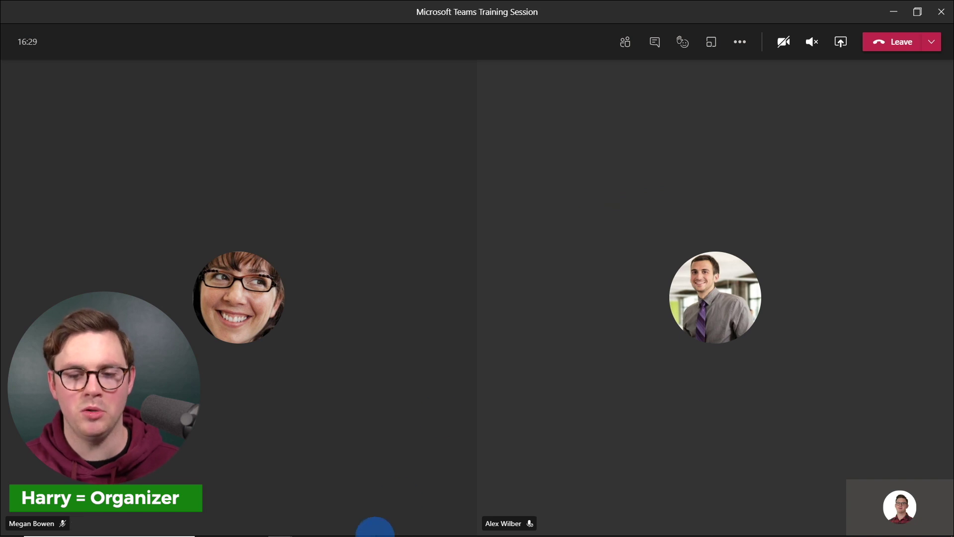
left_click(329, 530)
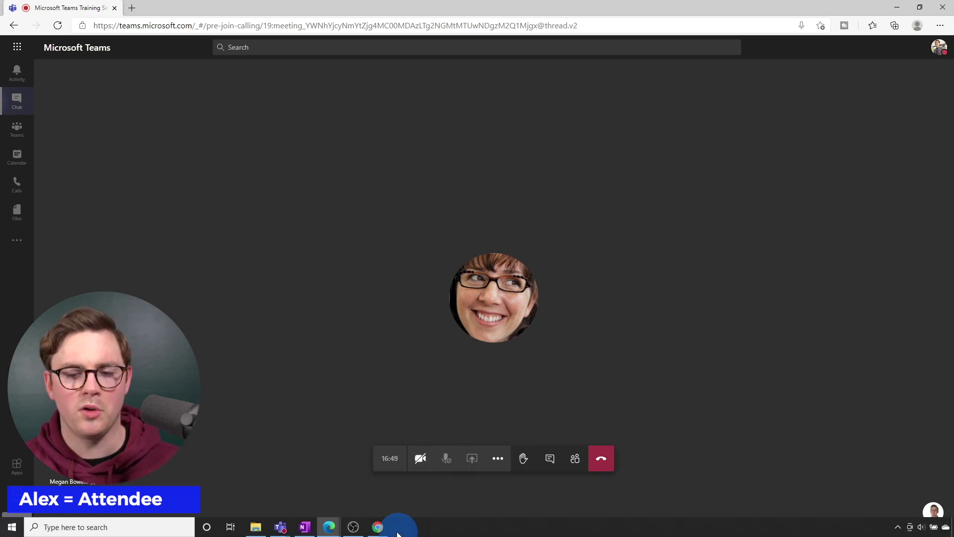
Step: Check the presenter's Chrome view of the call, then return to the organizer's meeting window
left_click(381, 528)
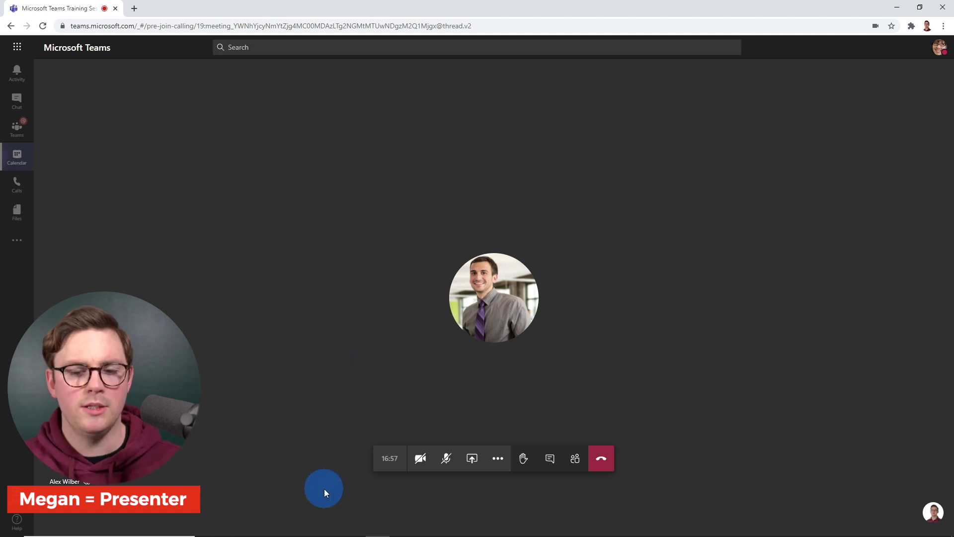
mouse_move(322, 534)
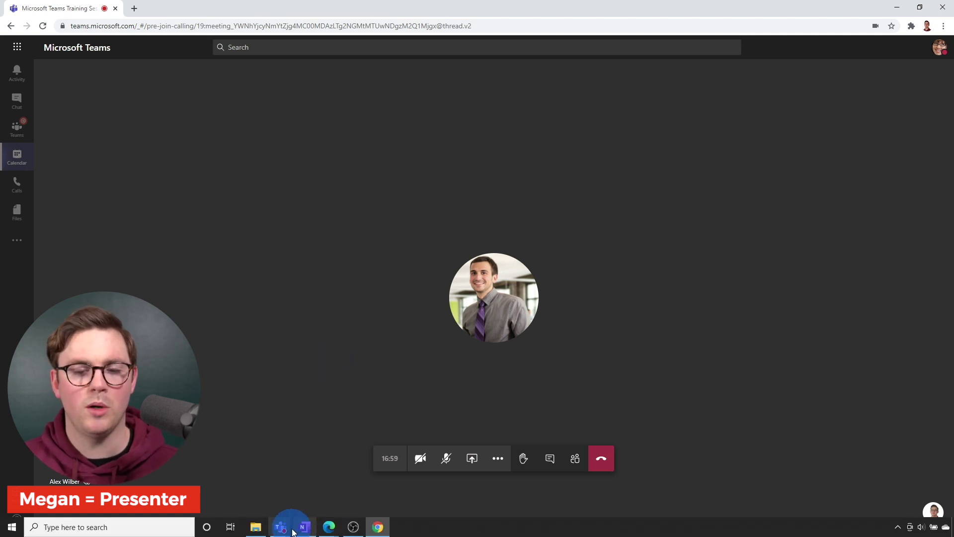
mouse_move(287, 530)
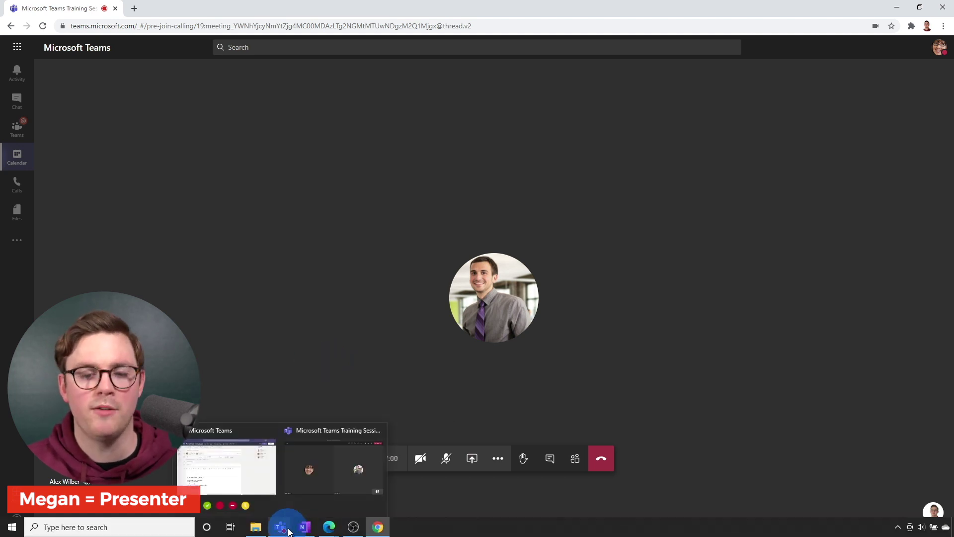
left_click(321, 463)
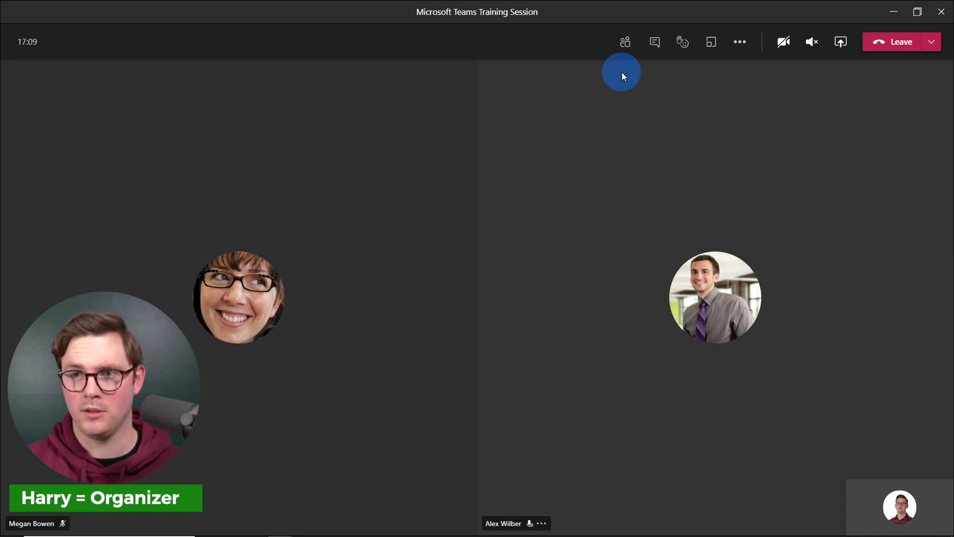
Step: Open the participant list with two presenters and one attendee, and view the attendee's options
left_click(624, 47)
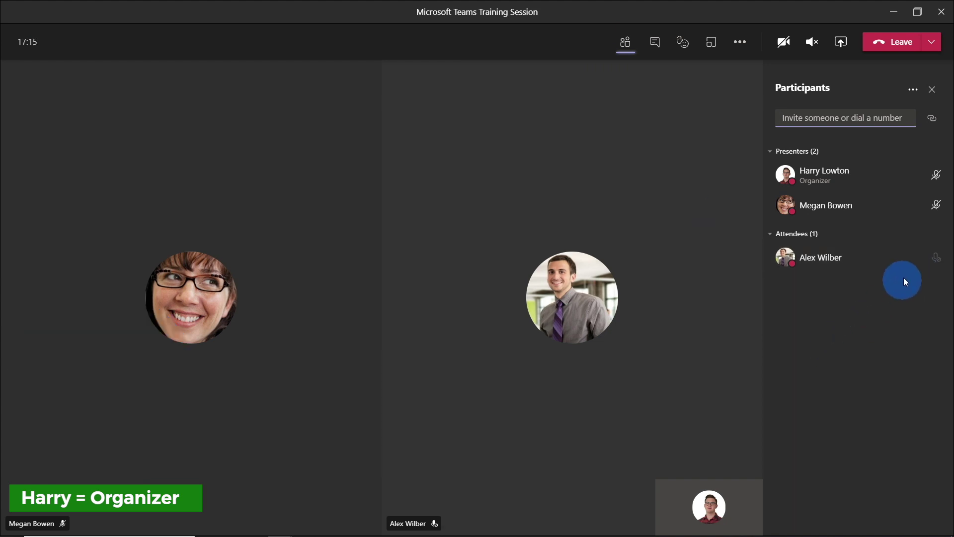
left_click(930, 258)
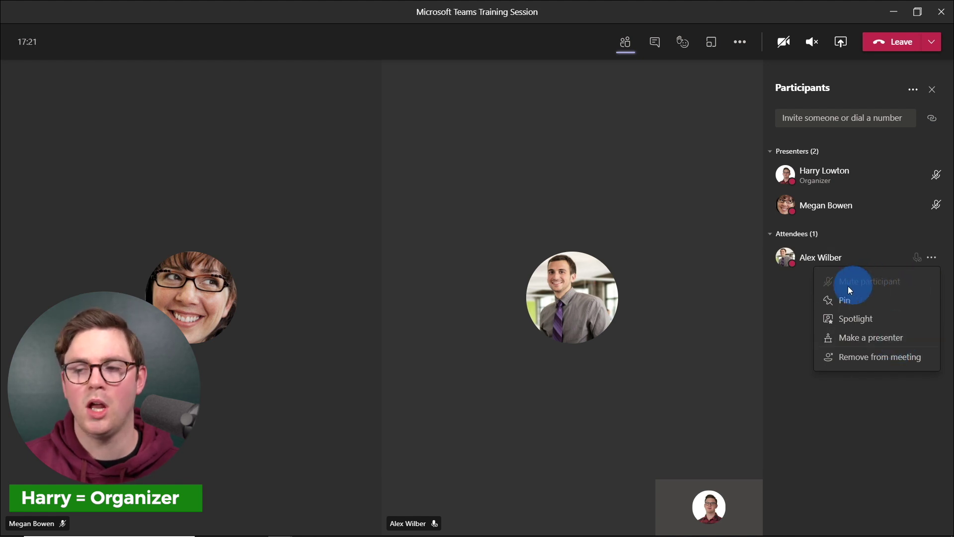
left_click(437, 276)
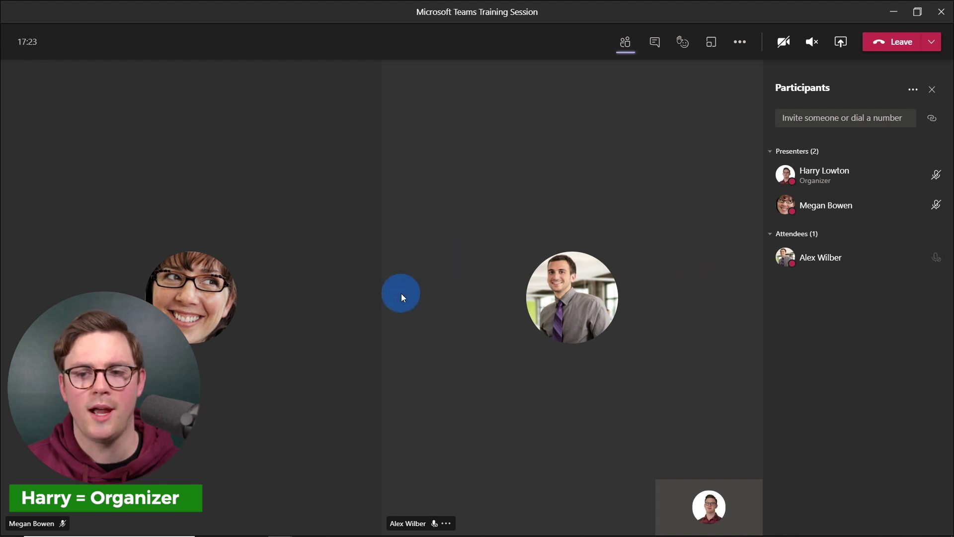
Step: Raise the attendee's hand from the Edge meeting window
mouse_move(400, 535)
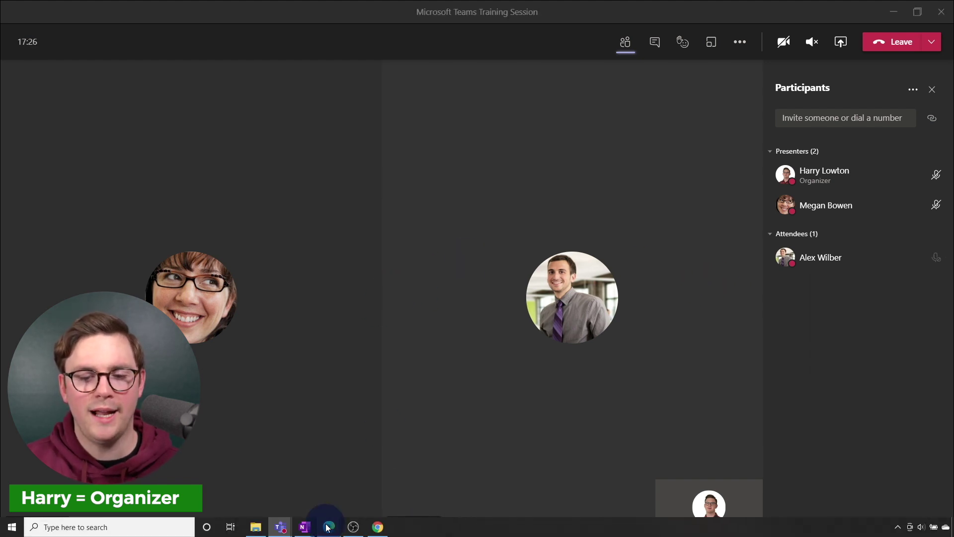
mouse_move(328, 528)
left_click(360, 470)
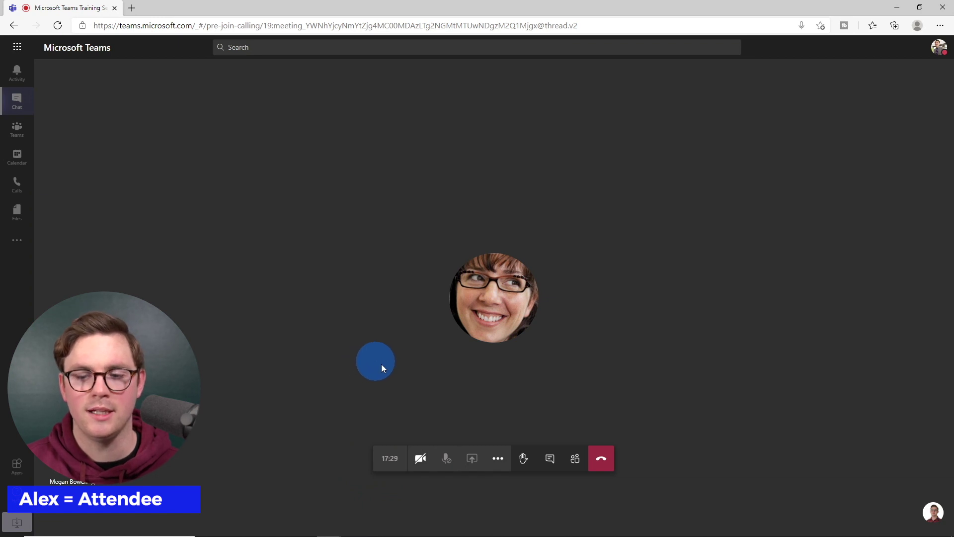
left_click(523, 465)
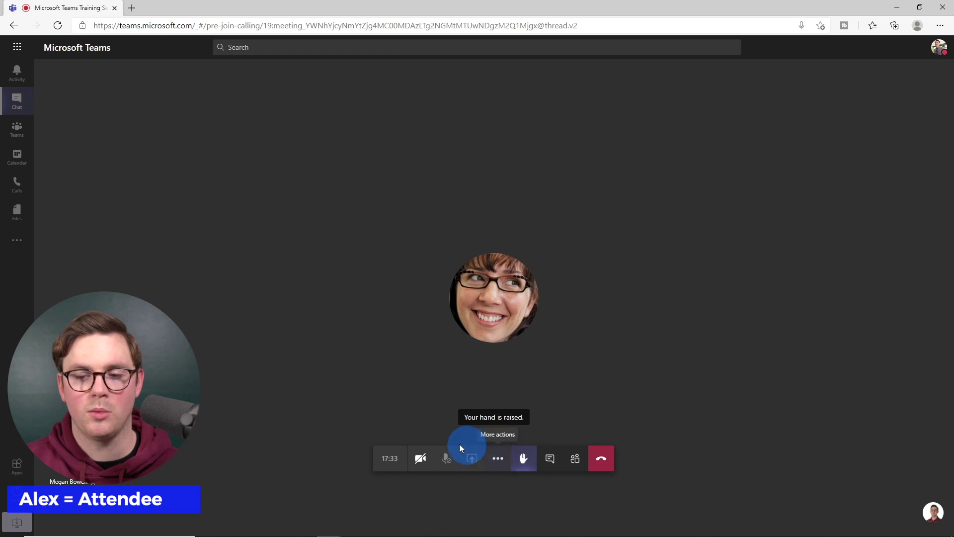
Step: Return to the organizer's window, where the raised hand shows in the participant list
mouse_move(287, 531)
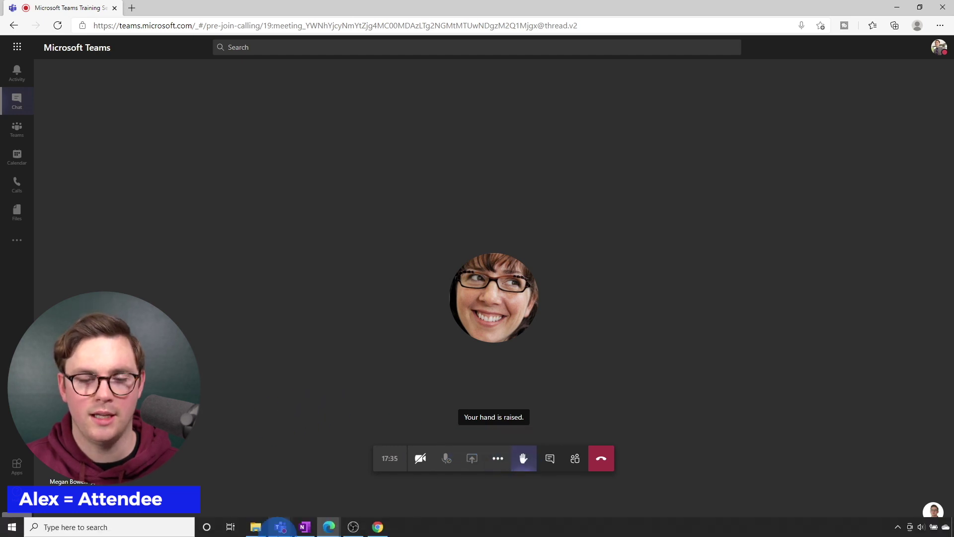
left_click(336, 463)
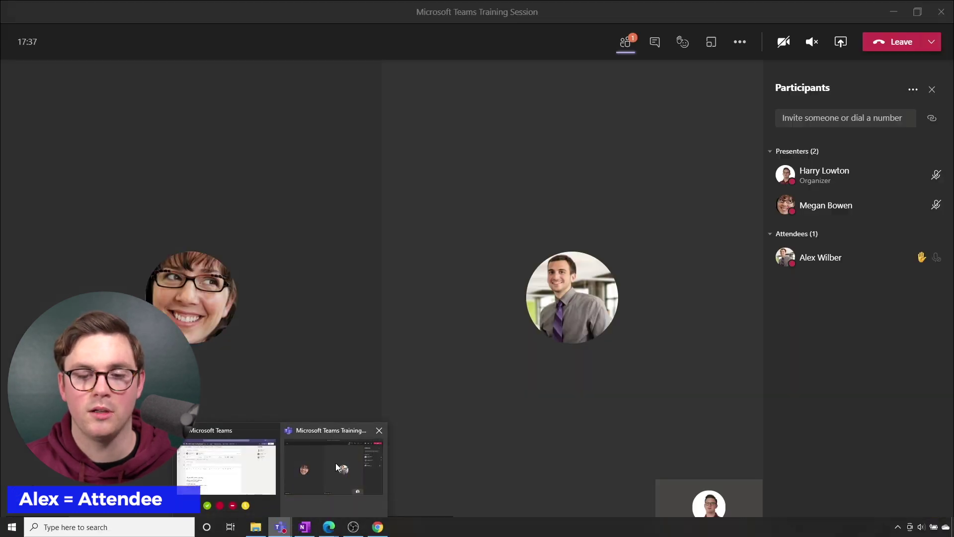
mouse_move(827, 262)
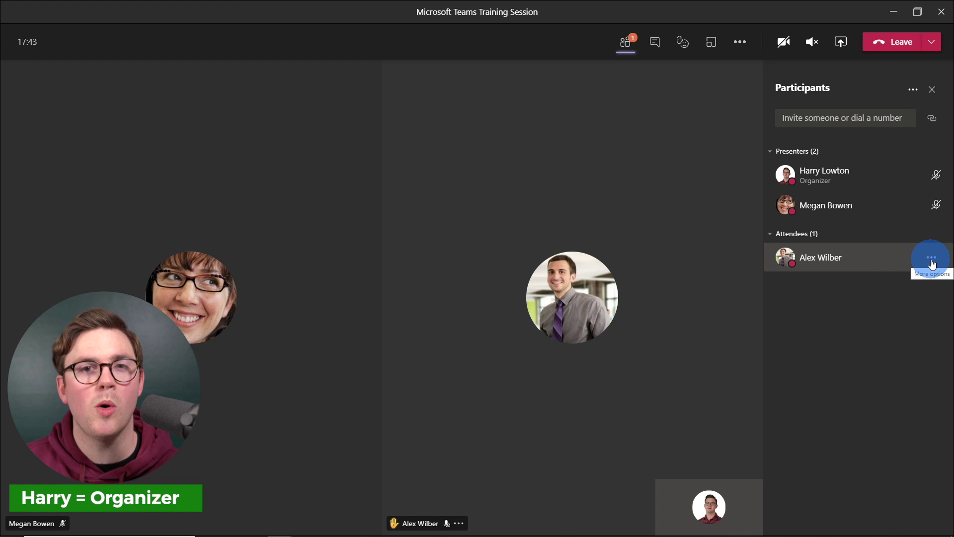
Step: Allow the raised-hand attendee to unmute, then switch to the browser meeting window
left_click(932, 264)
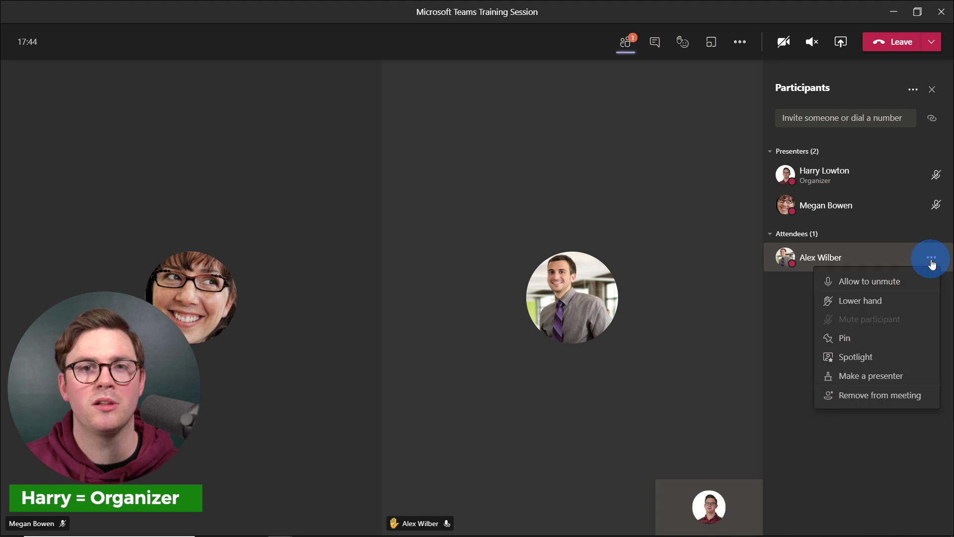
left_click(863, 281)
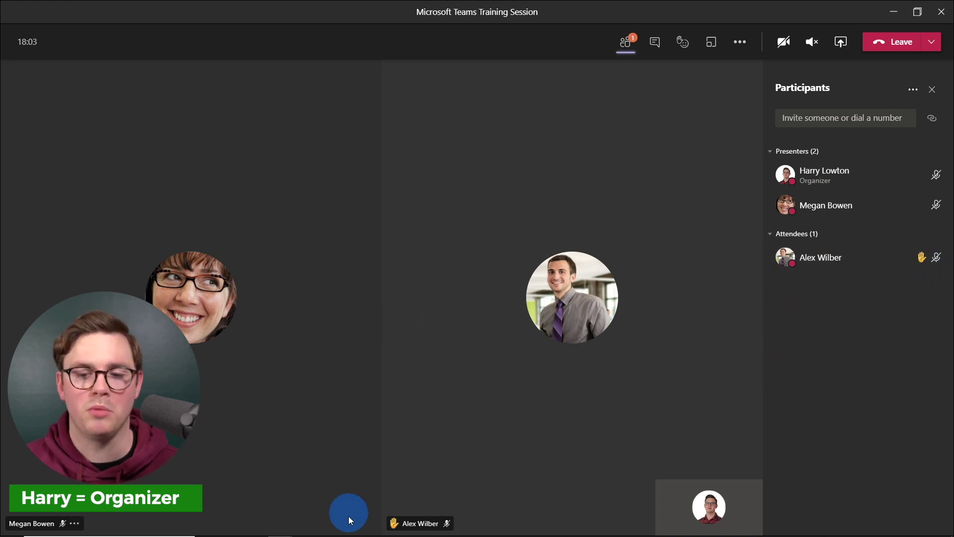
mouse_move(326, 525)
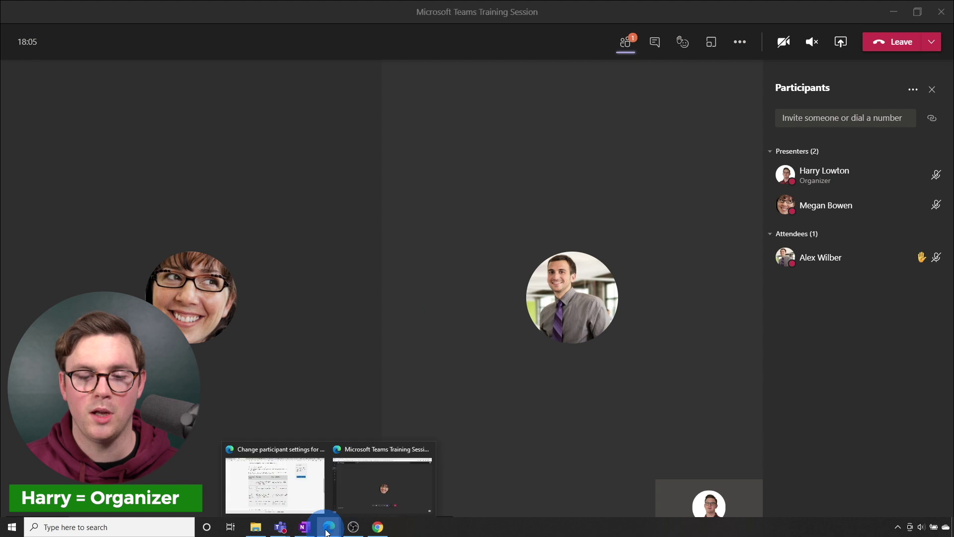
left_click(374, 498)
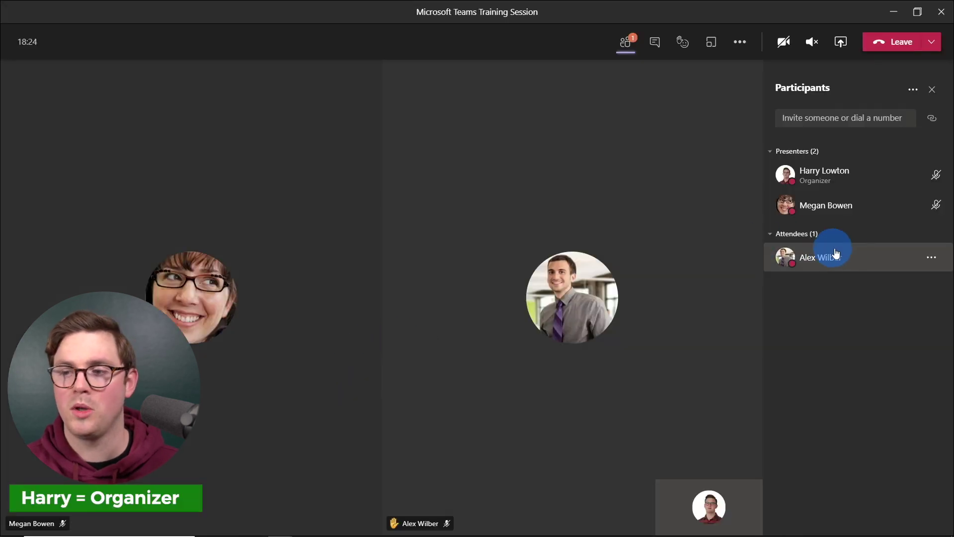
Step: Set the attendee to Don't allow to unmute, lower their hand, and close Participants
left_click(931, 258)
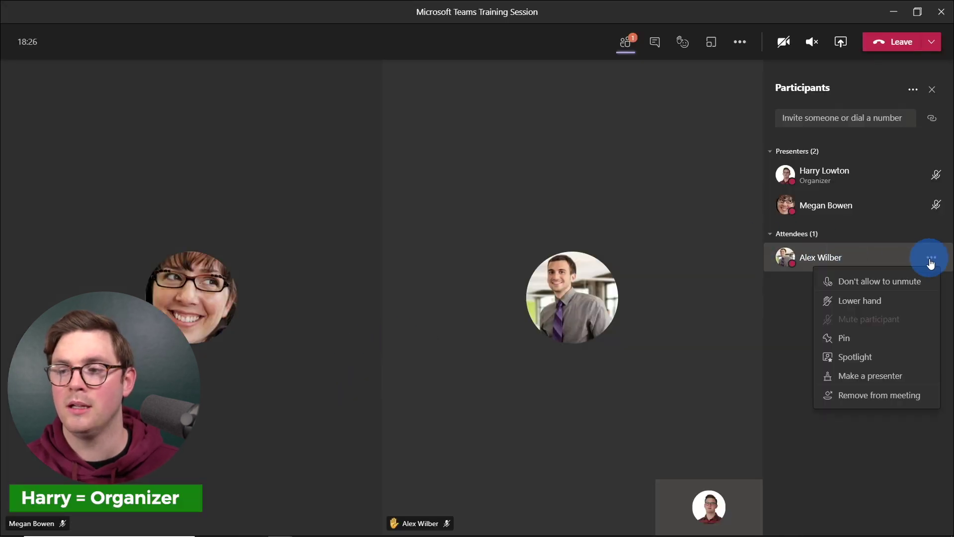
left_click(913, 287)
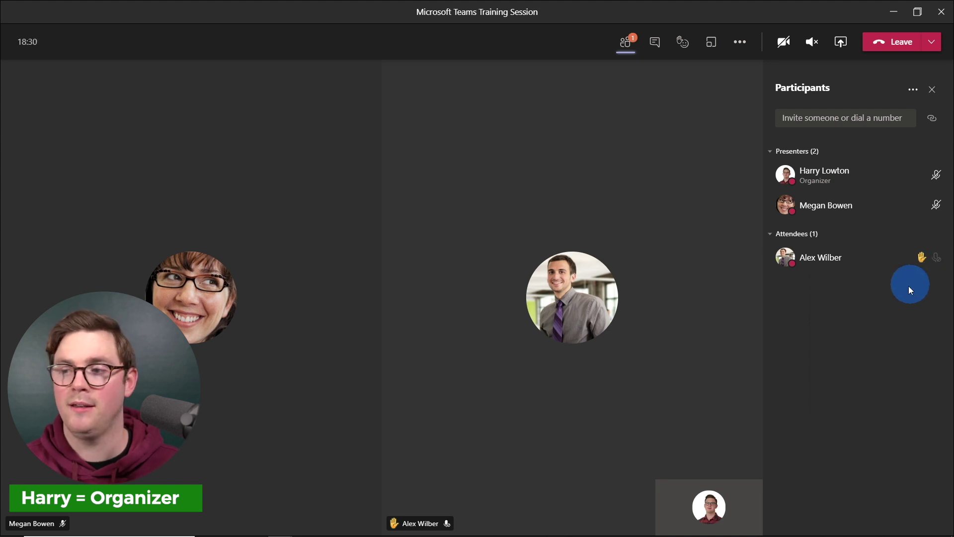
left_click(929, 258)
left_click(828, 301)
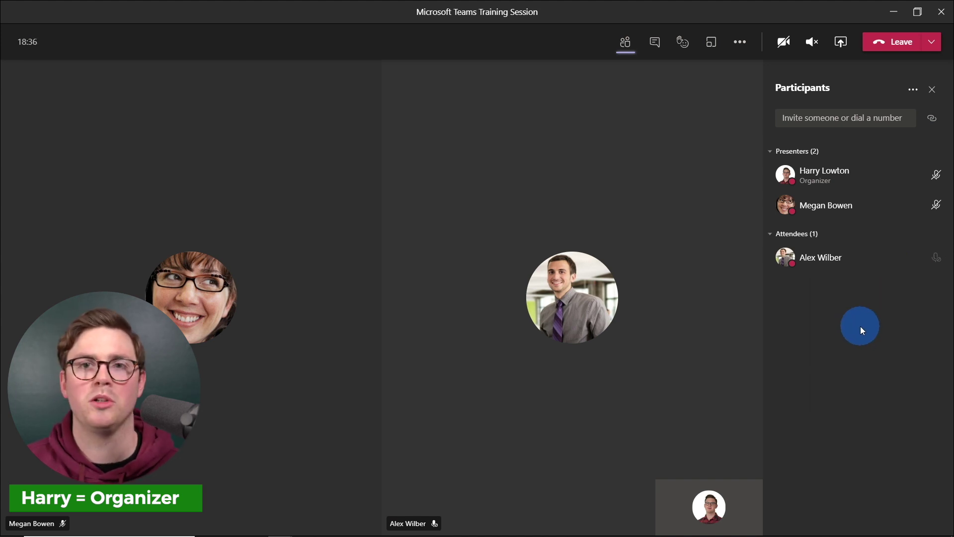
left_click(931, 93)
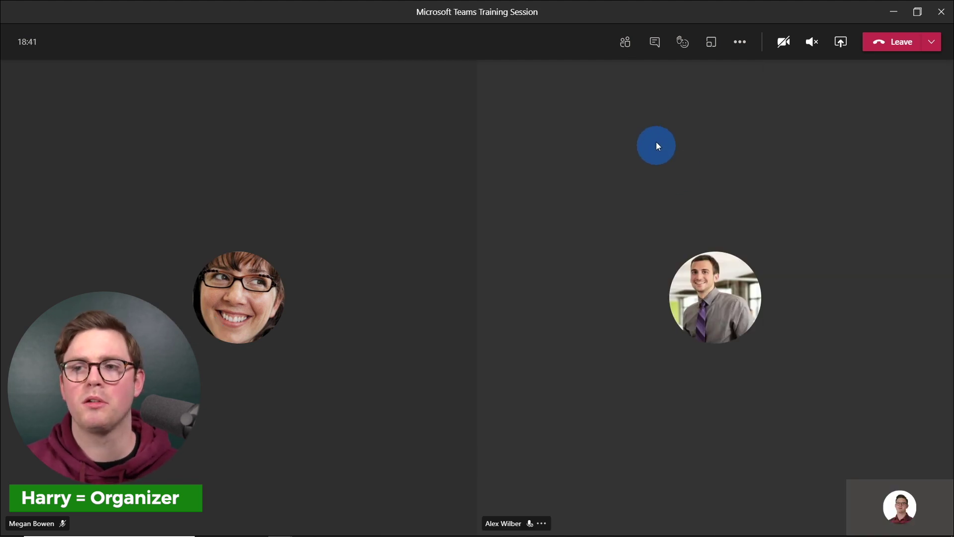
Step: Send 'Hello training starting soon!' from the presenter's Chrome meeting chat, then return to the organizer
left_click(654, 44)
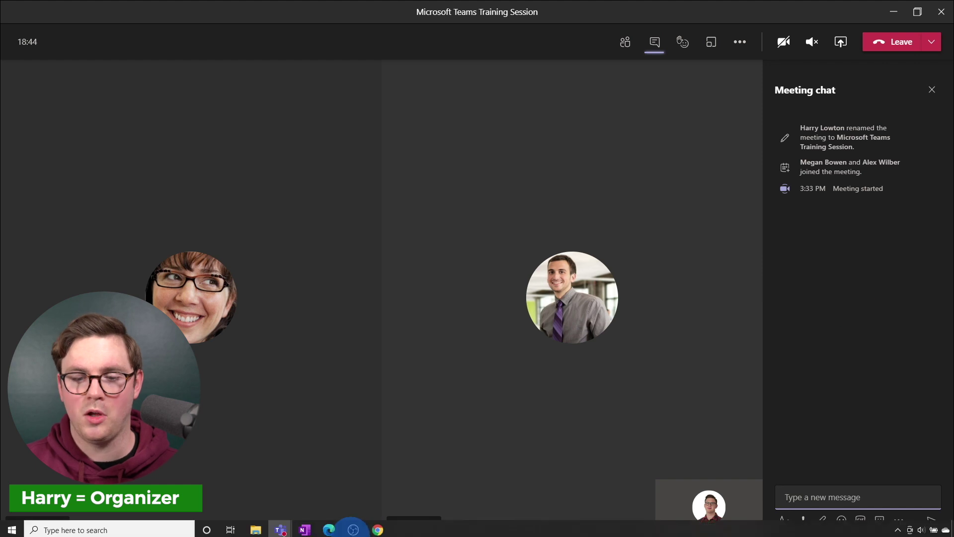
left_click(377, 529)
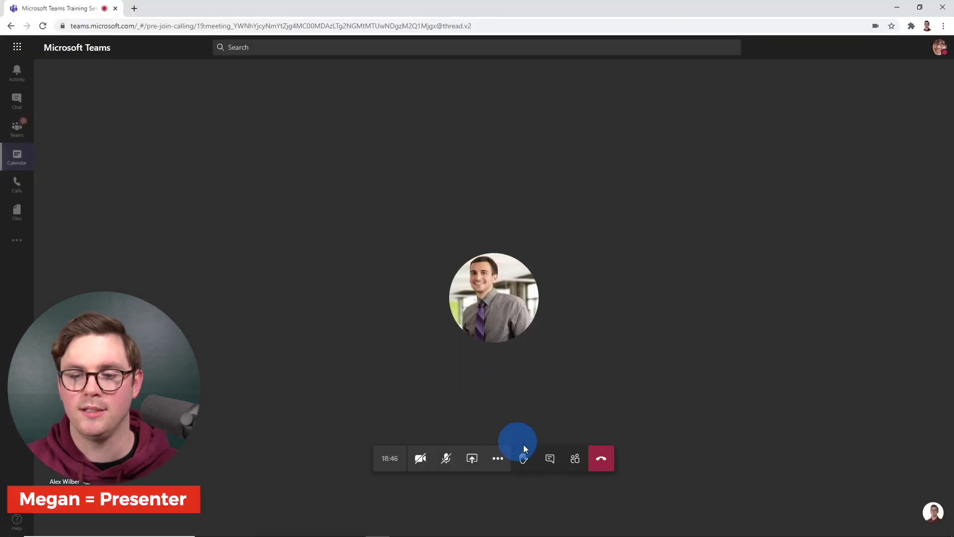
left_click(550, 457)
left_click(835, 510)
left_click(832, 508)
type("Hello")
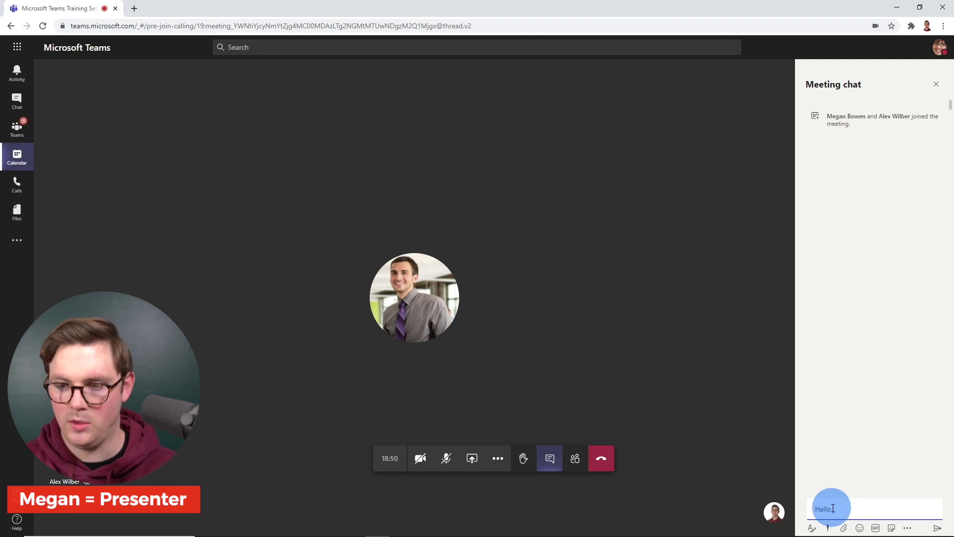
type(" training startin")
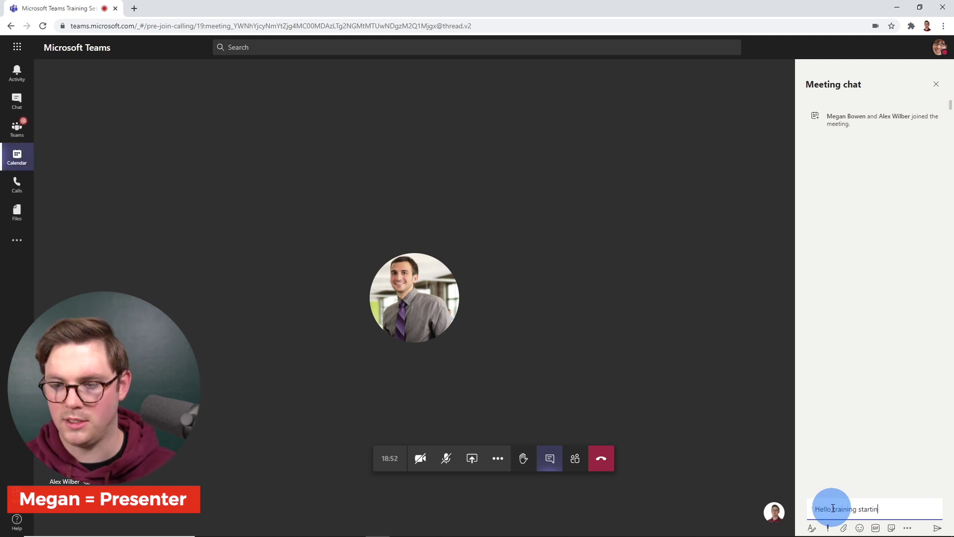
type("g soon!")
key("Return")
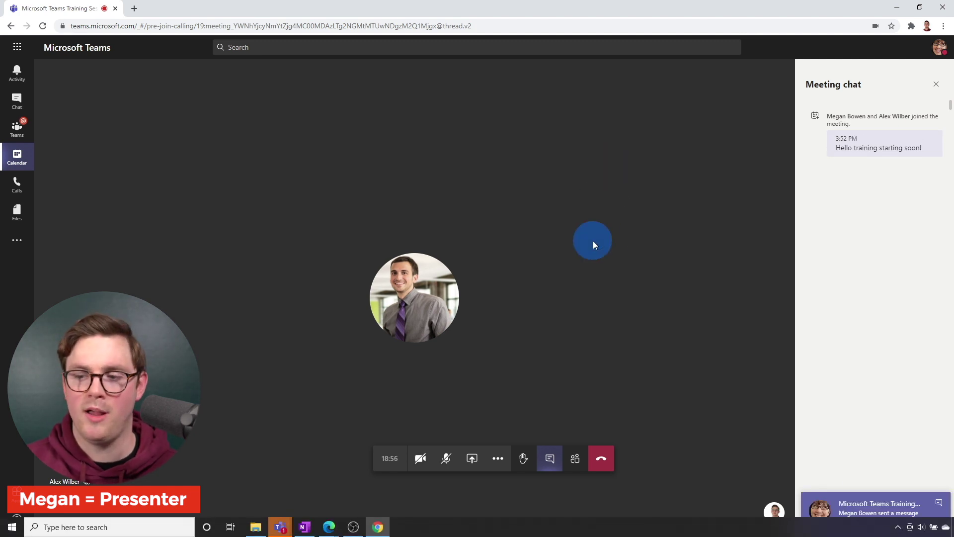
left_click(280, 526)
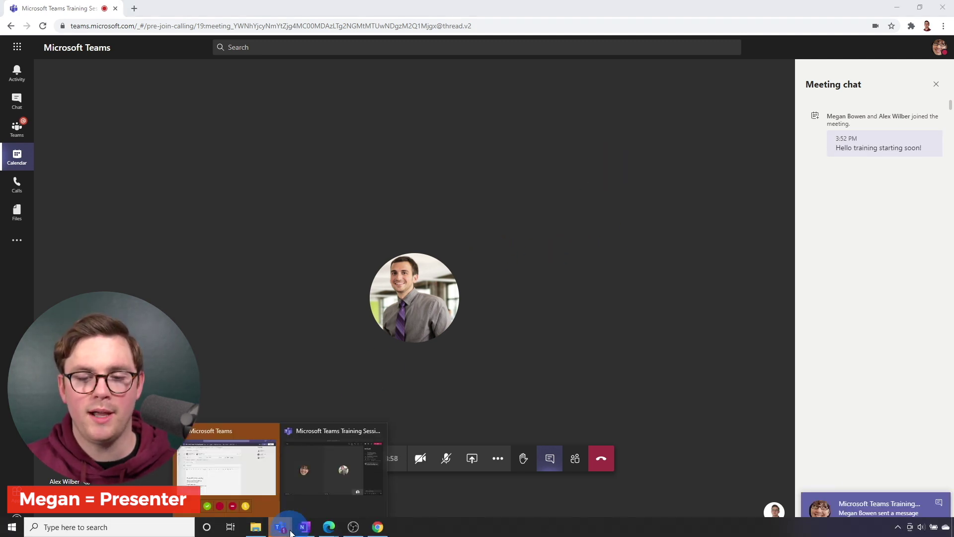
left_click(324, 482)
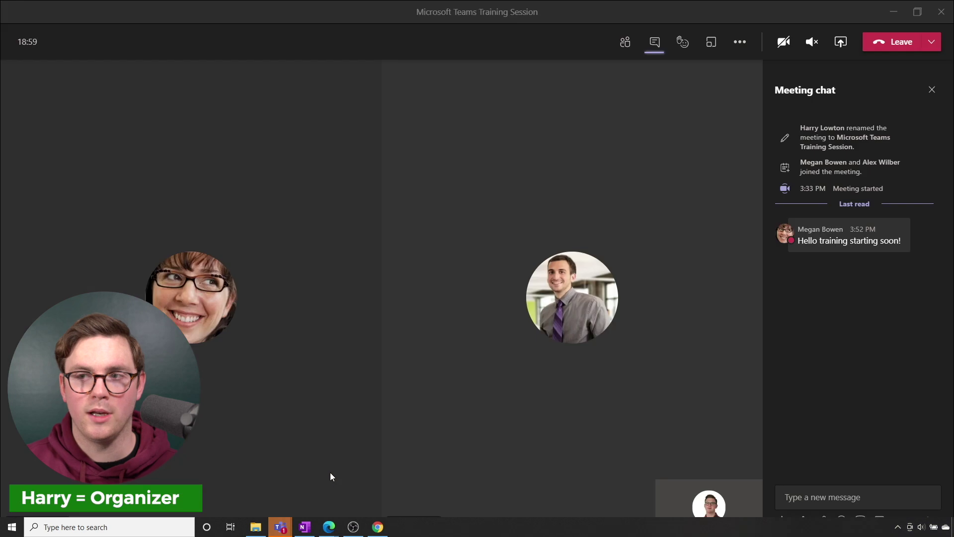
Step: Set Allow meeting chat to Disabled in Meeting options, save, and open the chat showing it's off
left_click(744, 48)
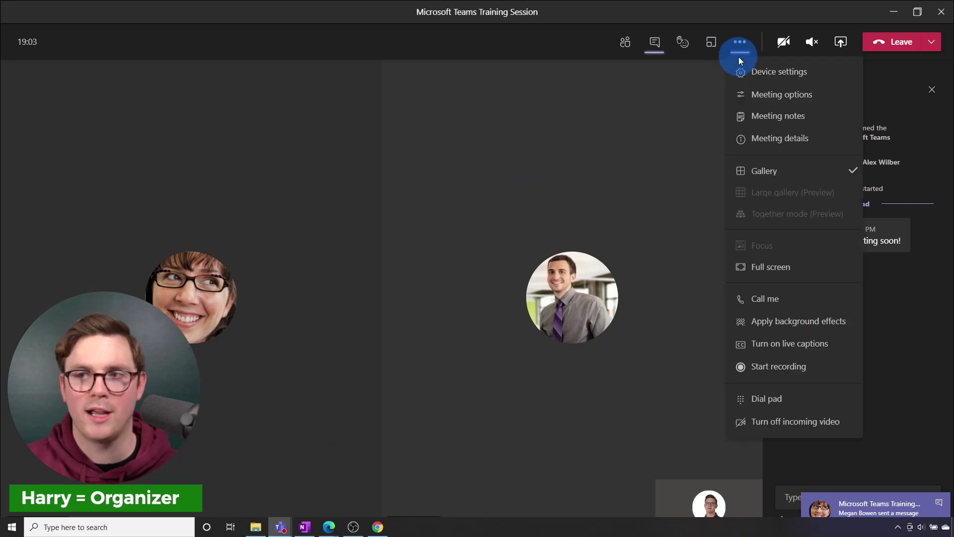
left_click(751, 94)
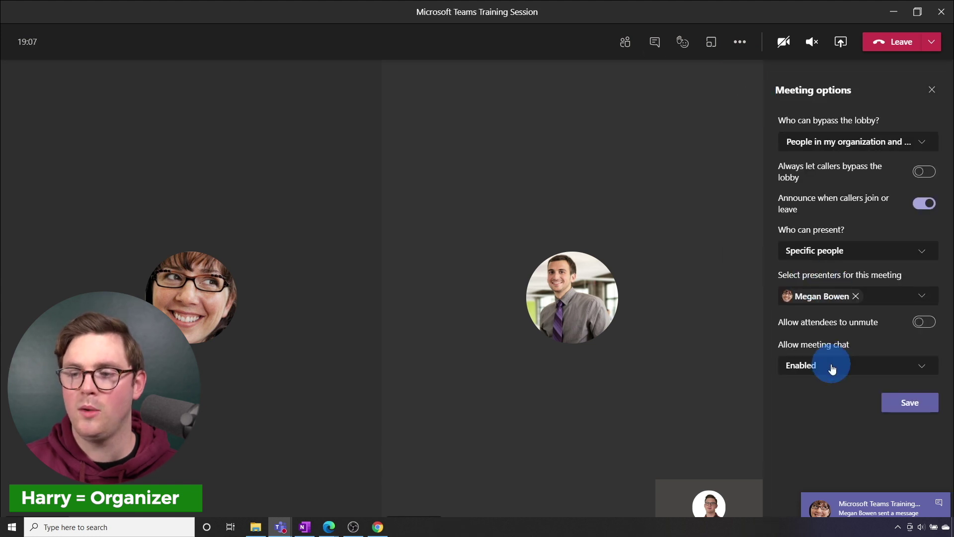
left_click(841, 365)
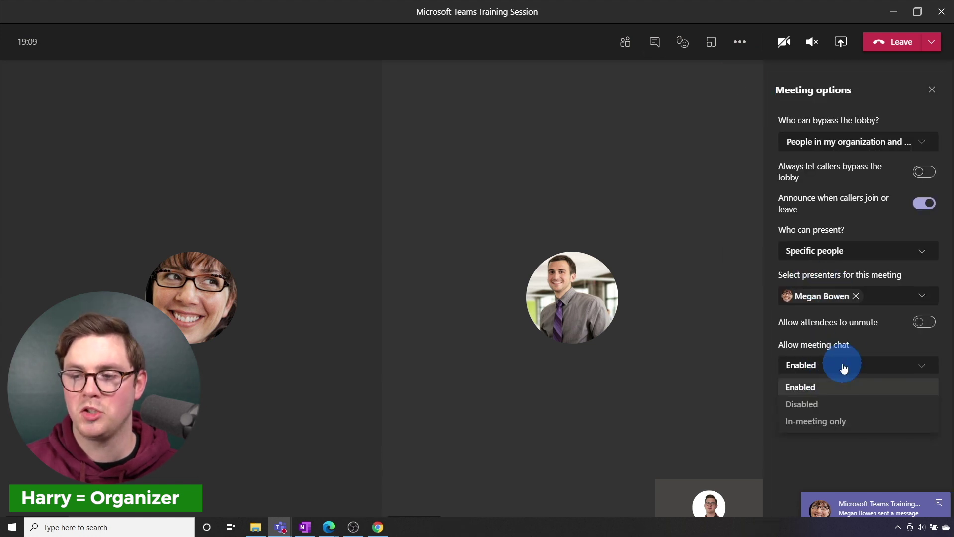
left_click(814, 405)
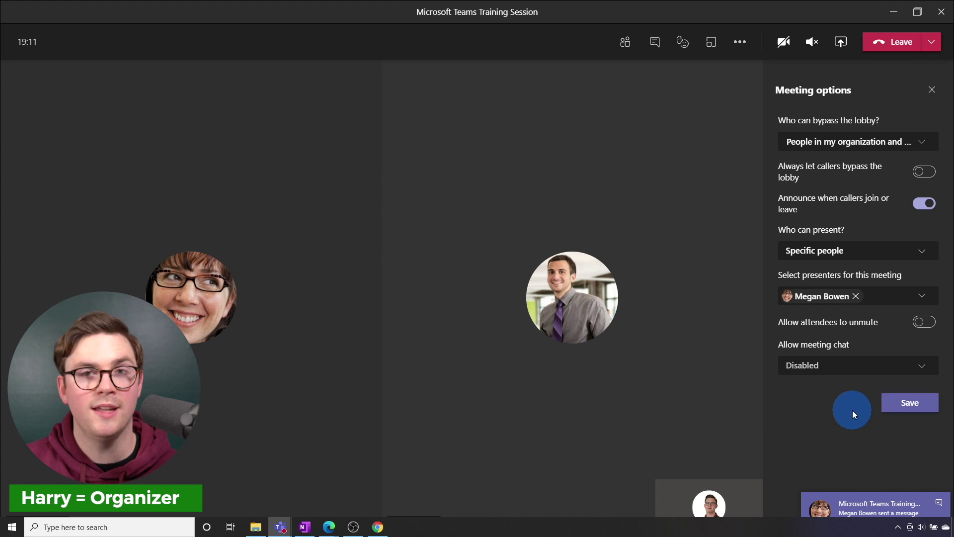
left_click(891, 409)
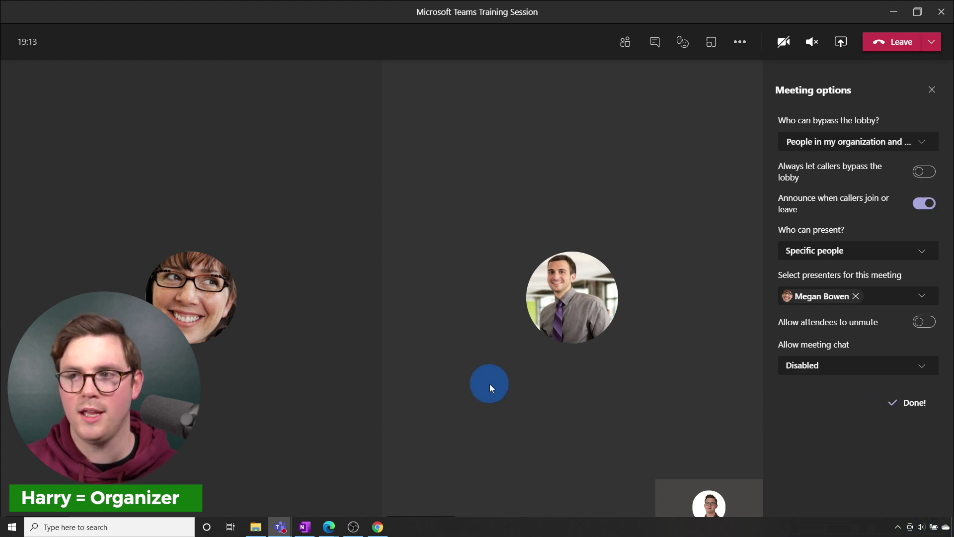
left_click(931, 89)
left_click(655, 42)
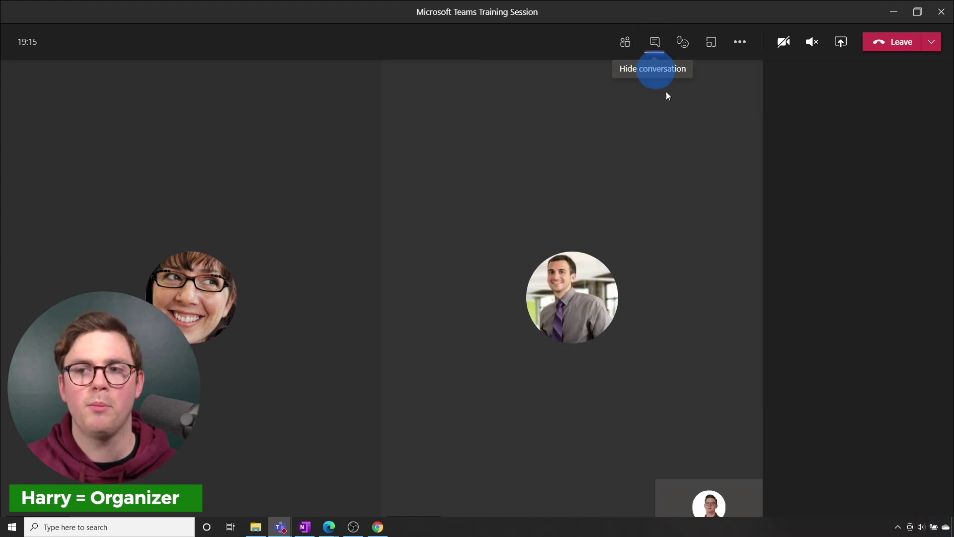
left_click(694, 216)
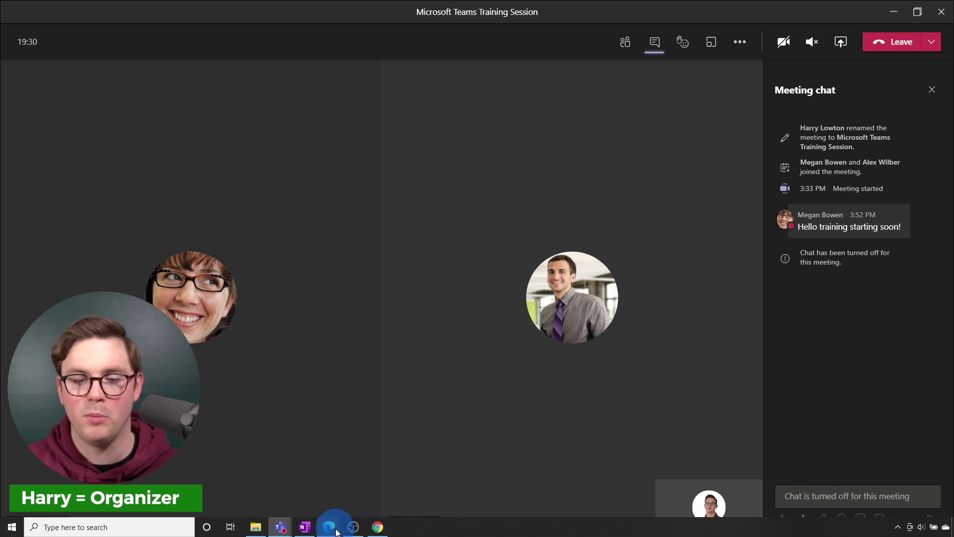
Step: Check the presenter's Chrome meeting chat, which reports chat is turned off
mouse_move(337, 532)
mouse_move(379, 525)
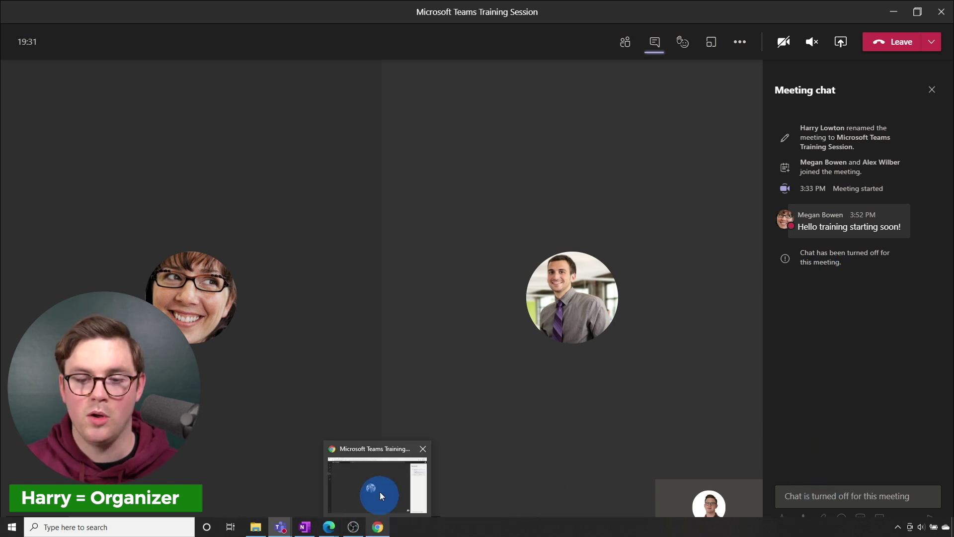
left_click(380, 487)
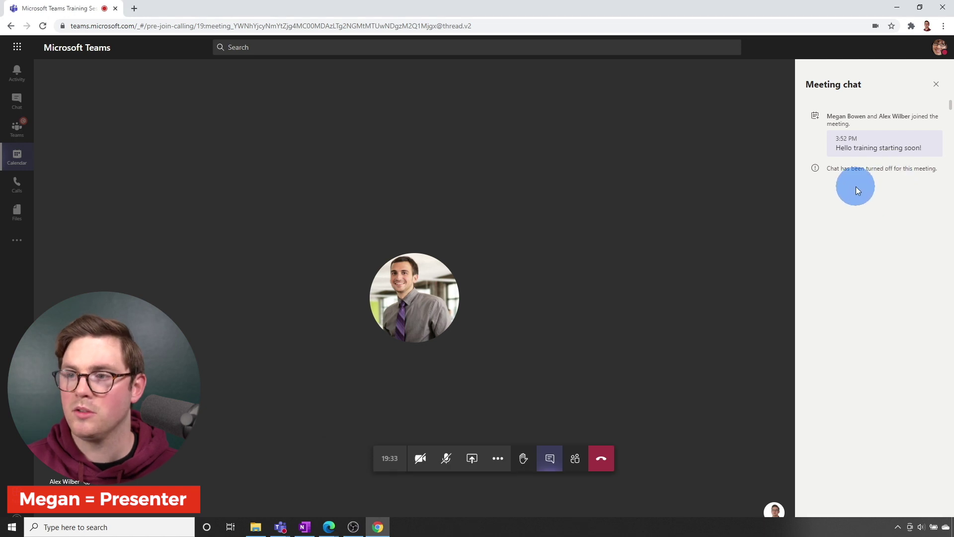
left_click(352, 401)
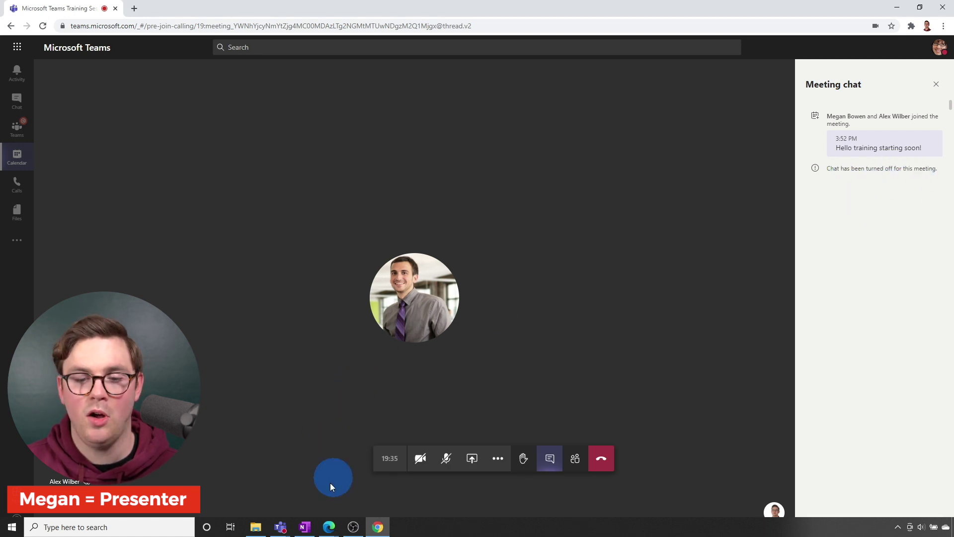
Step: Switch to the attendee's Edge meeting window and open its meeting chat
left_click(329, 527)
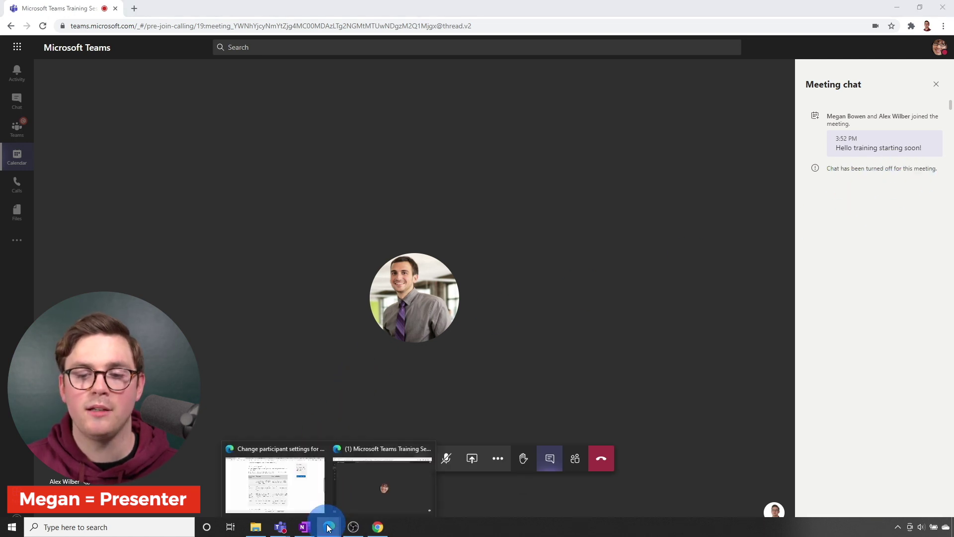
left_click(363, 480)
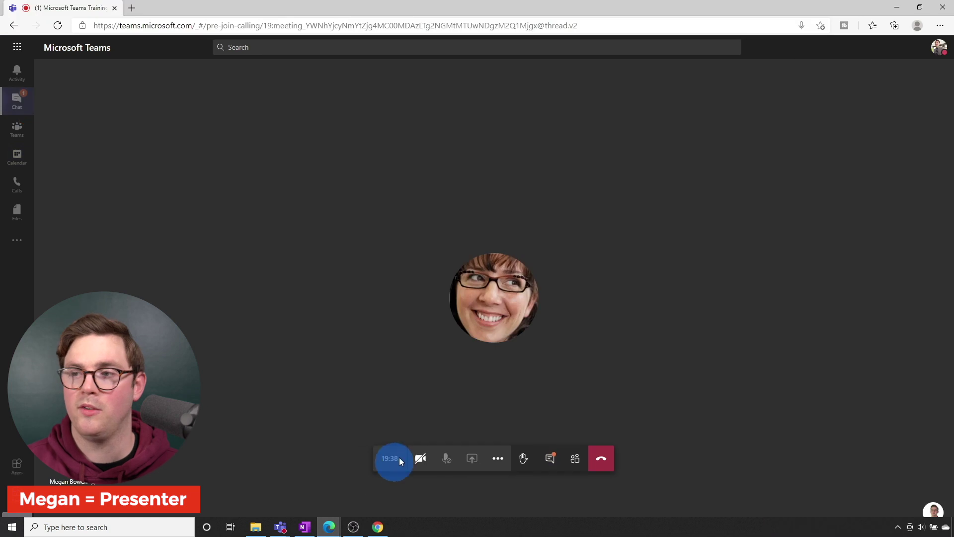
left_click(546, 461)
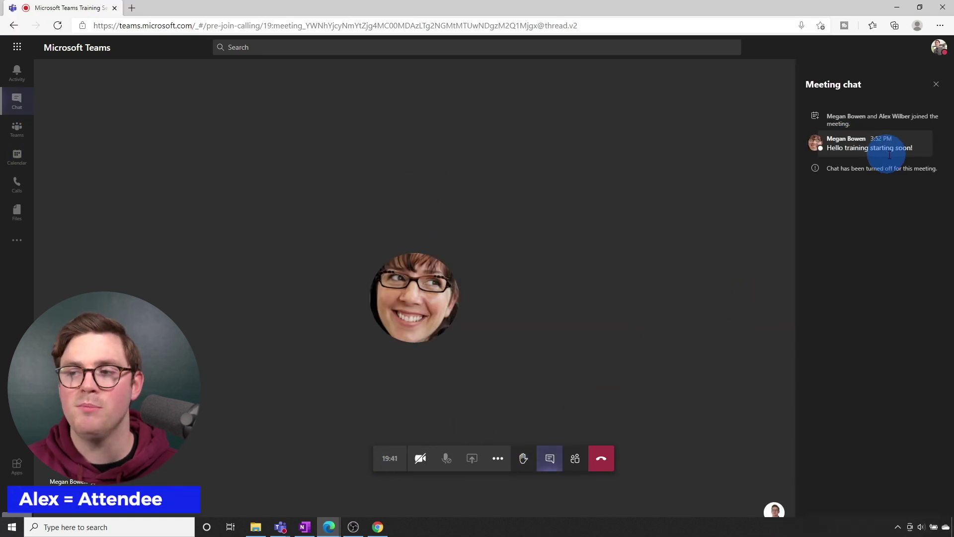